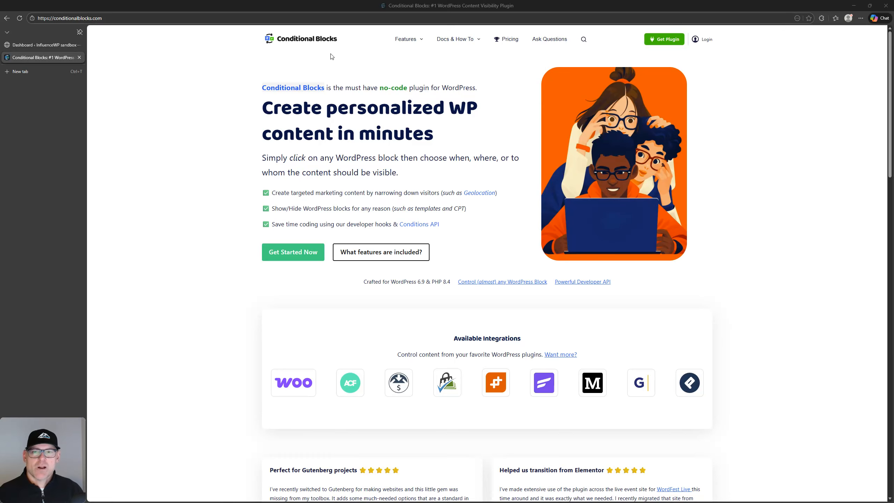
Open the full feature list of Conditional Blocks and examine the General and User visibility conditions.
mouse_move(407, 42)
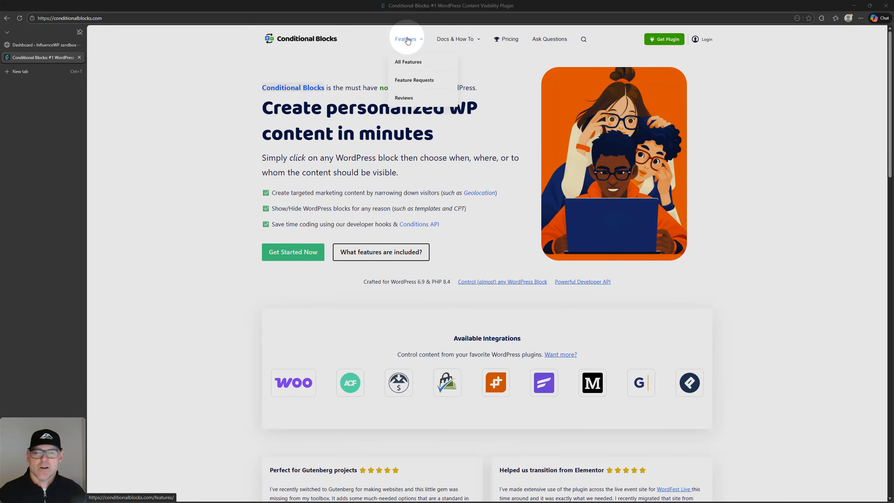
left_click(408, 61)
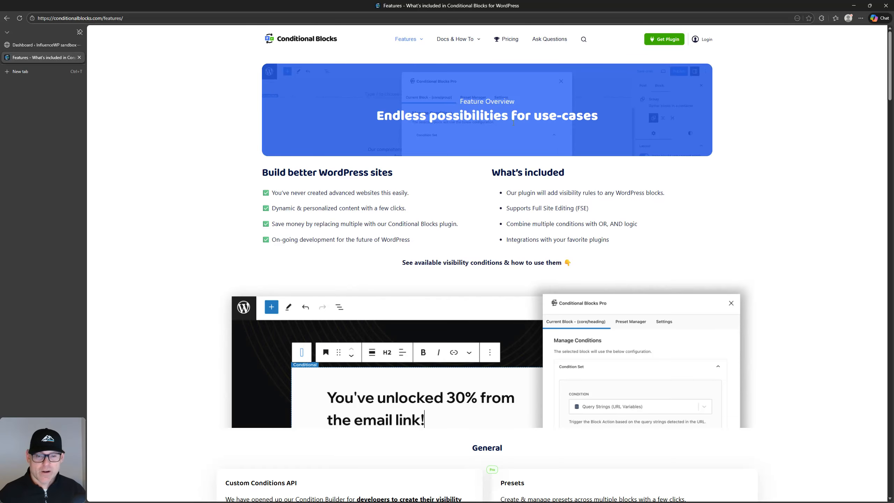
scroll(274, 130, "down", 6)
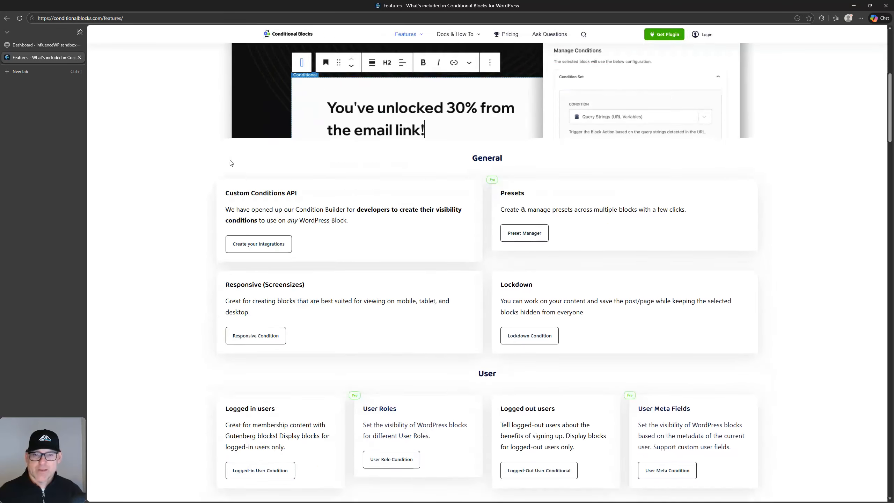
key("ctrl")
key("ctrl")
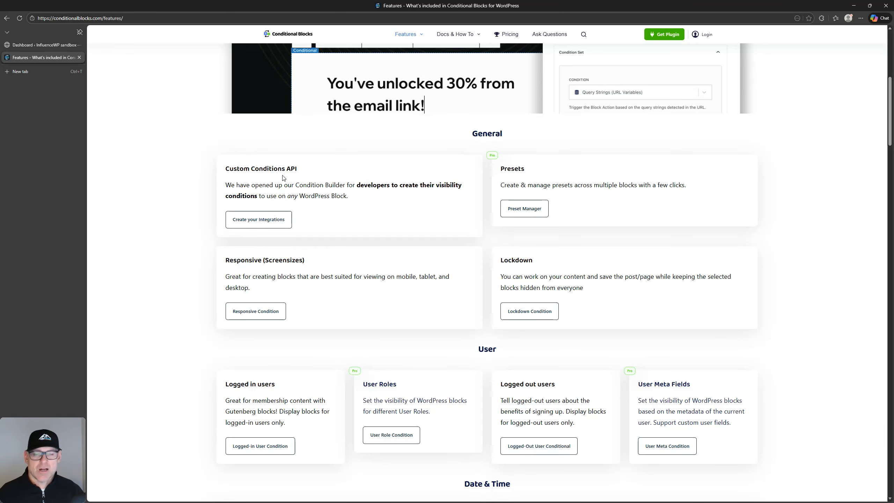
key("ctrl")
key("ctrl")
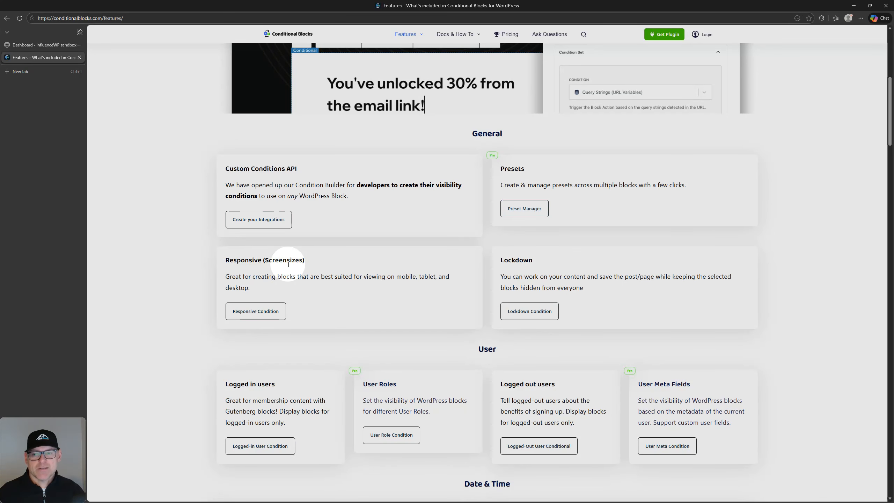
key("ctrl")
key("ctrl")
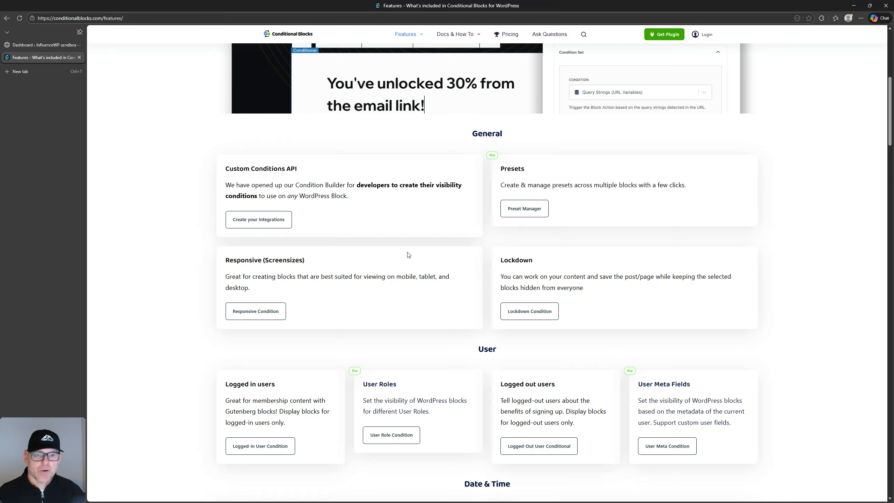
key("ctrl")
key("ctrl")
scroll(476, 113, "down", 6)
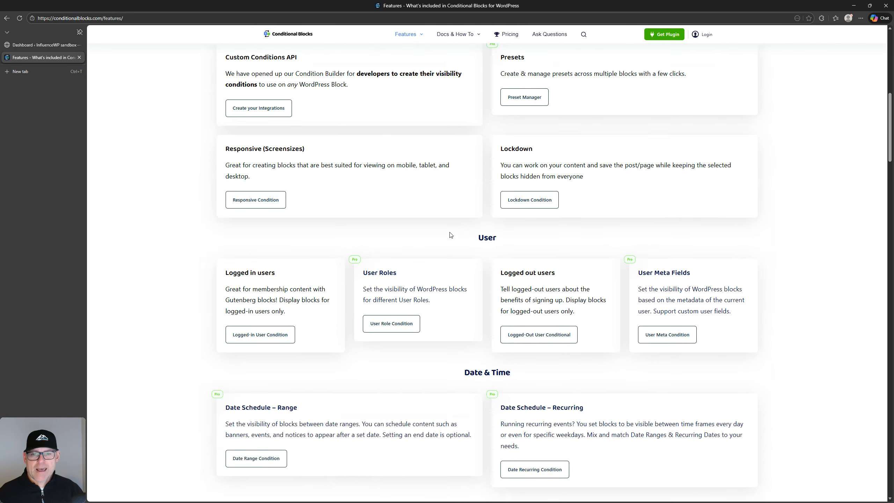
key("ctrl")
key("ctrl")
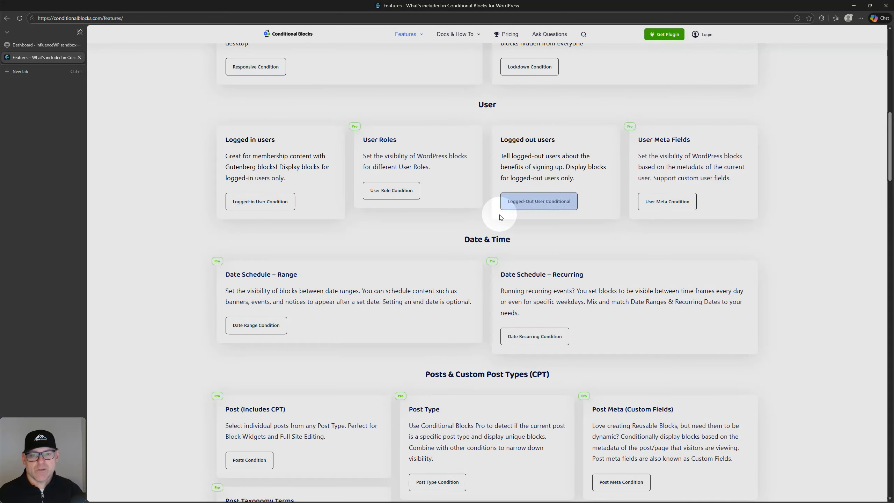
Examine the Date & Time, Posts & Custom Post Types, Server Request, Advanced and Geolocation IP conditions.
scroll(497, 204, "down", 2)
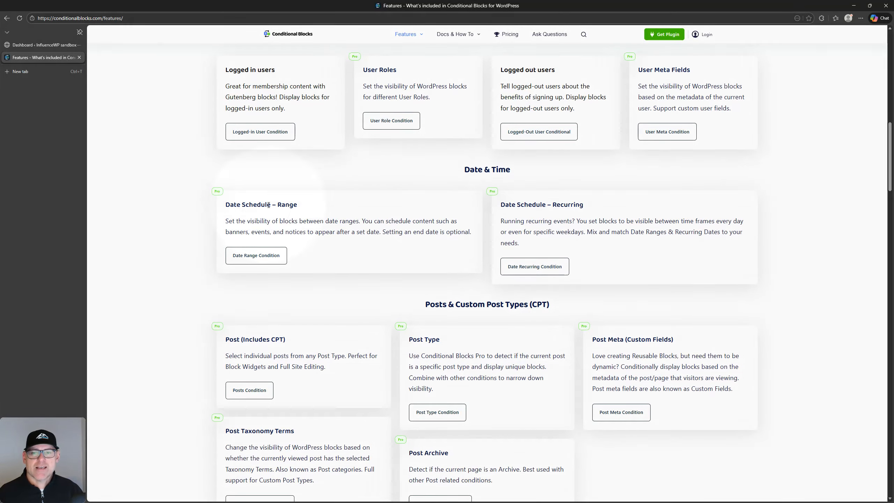
scroll(456, 242, "down", 1)
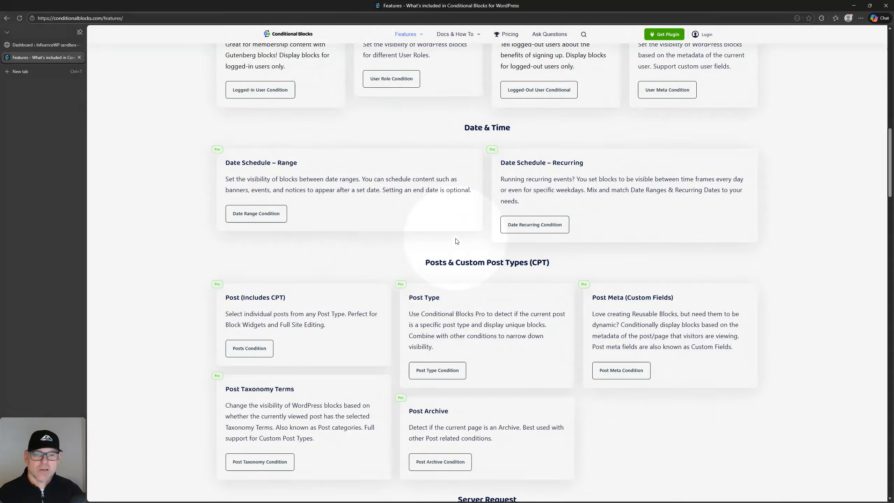
scroll(456, 241, "down", 3)
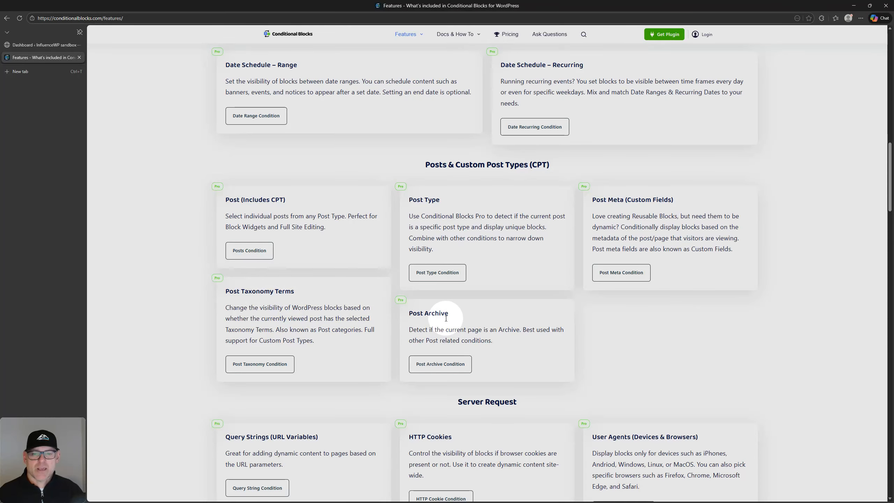
scroll(483, 207, "down", 5)
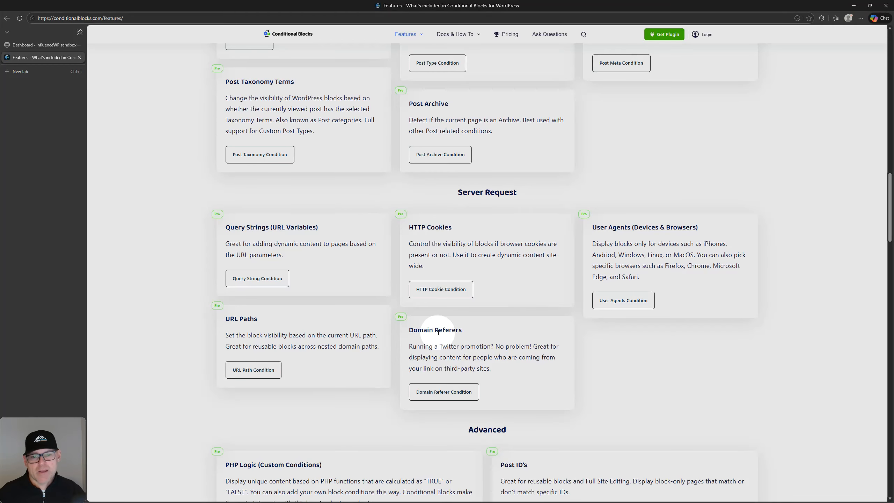
scroll(438, 332, "down", 5)
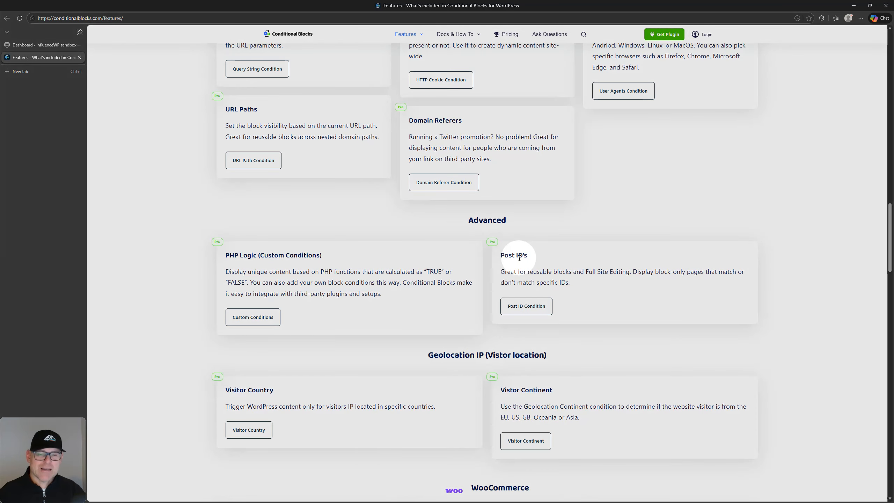
scroll(520, 258, "down", 4)
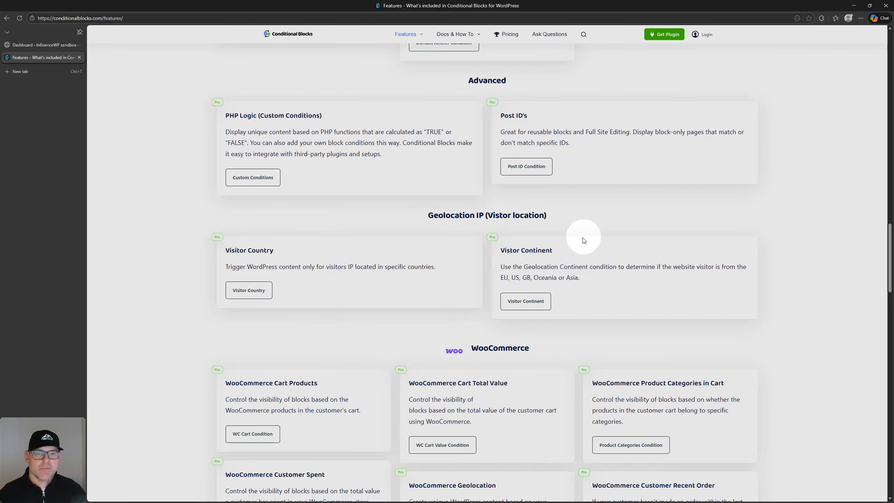
Review the plugin integration conditions on the features page, from WooCommerce and Advanced Custom Fields down to GTranslate and ProfilePress.
scroll(528, 240, "down", 6)
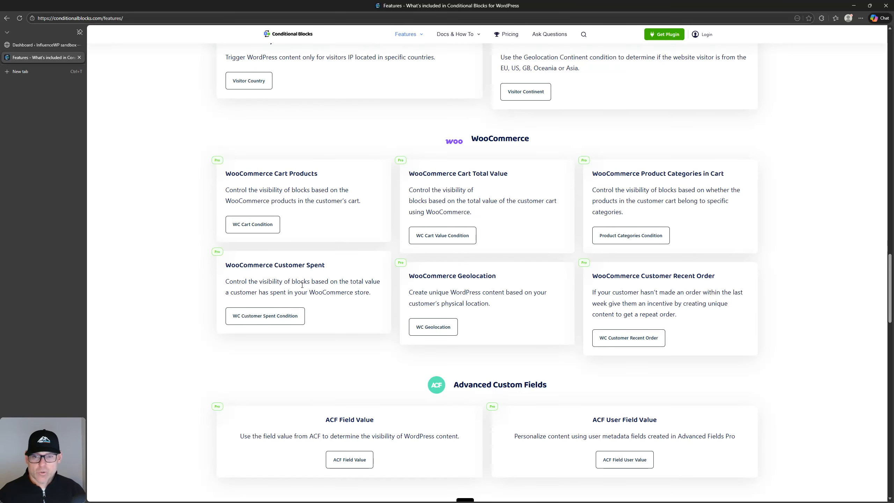
scroll(474, 187, "down", 6)
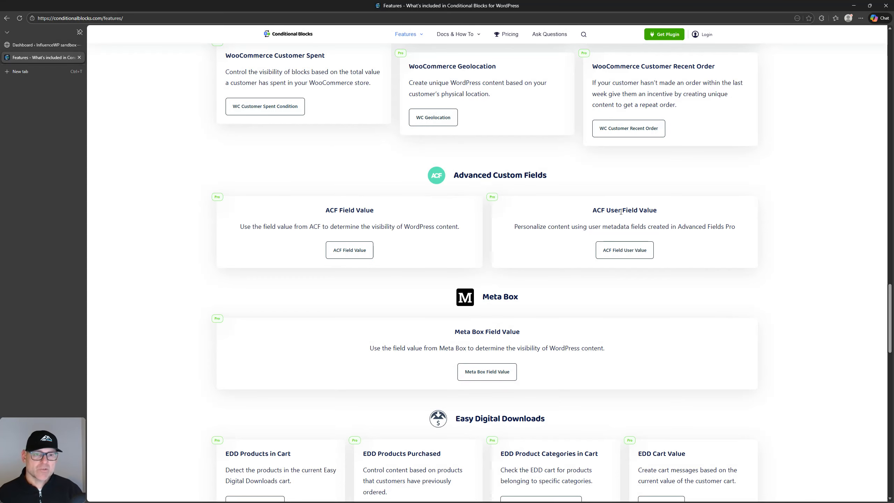
scroll(481, 141, "down", 5)
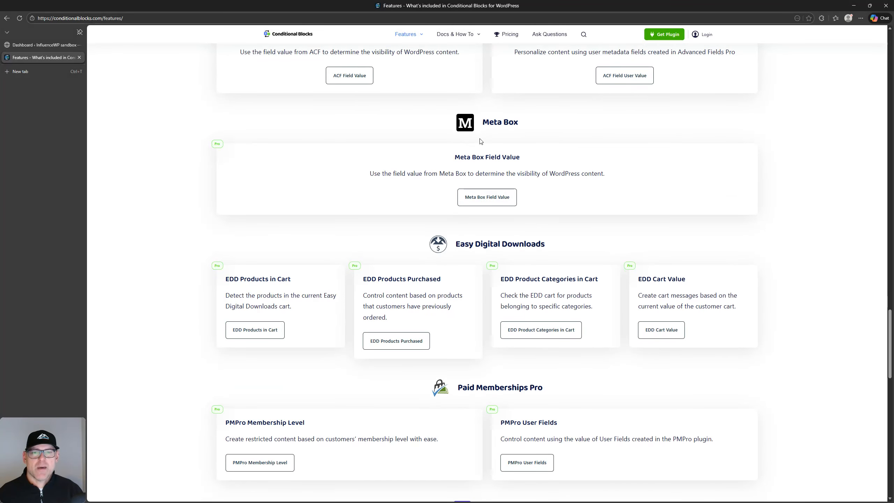
scroll(509, 157, "down", 1)
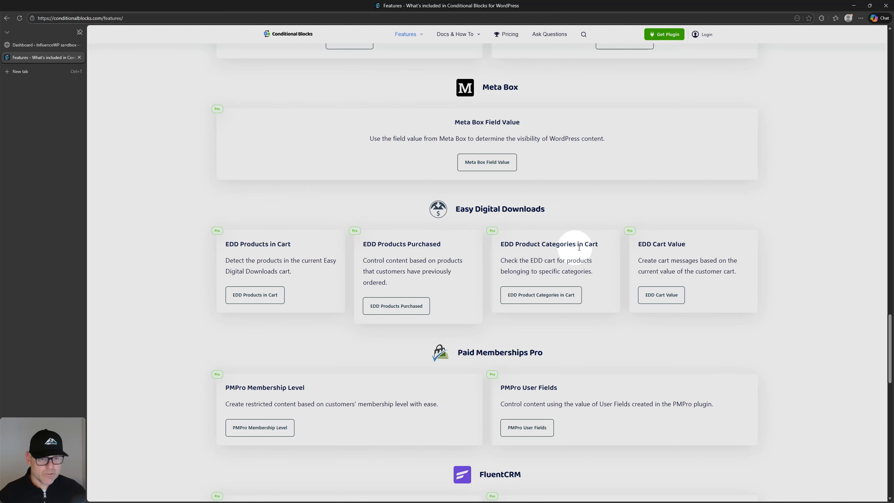
scroll(575, 248, "down", 5)
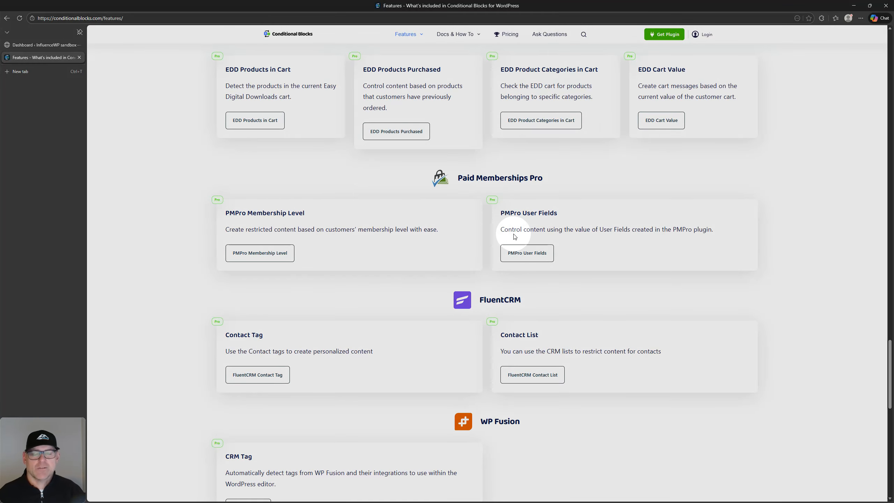
scroll(486, 198, "down", 3)
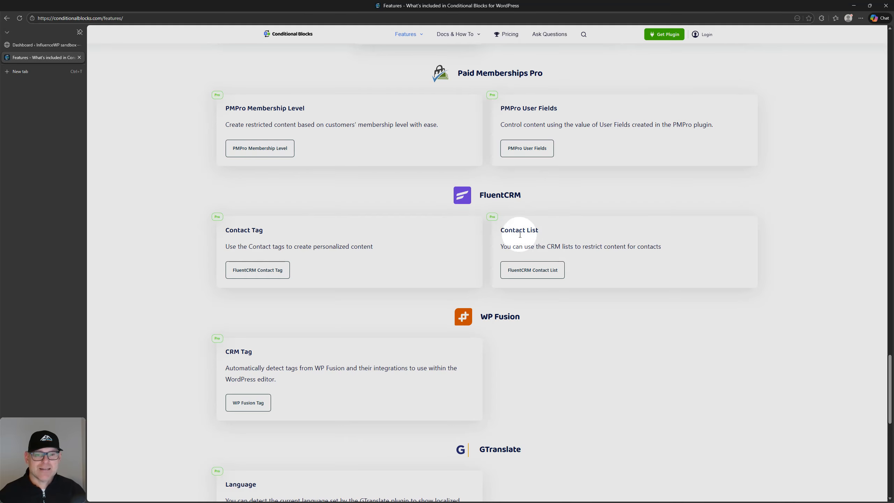
scroll(528, 234, "down", 4)
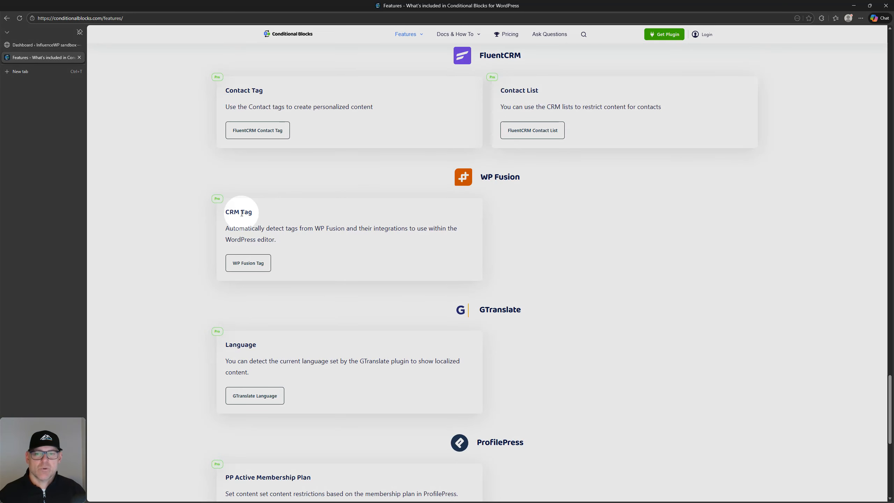
scroll(504, 292, "down", 1)
scroll(505, 292, "down", 2)
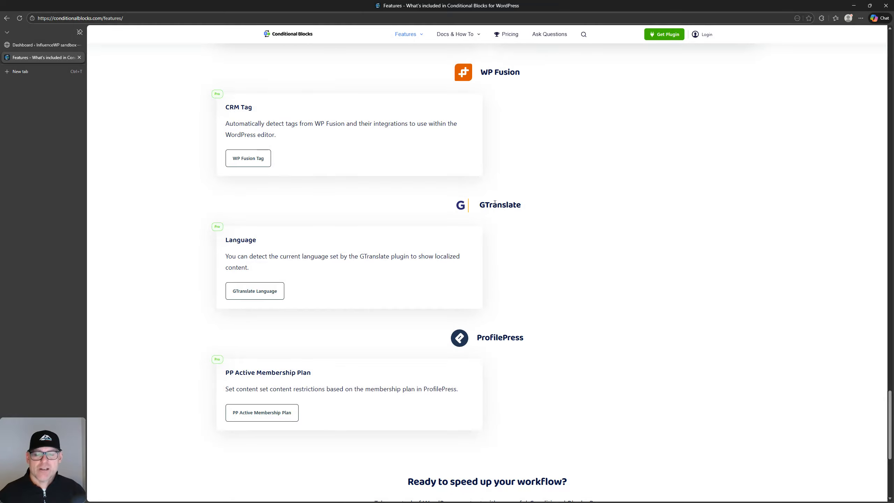
scroll(317, 250, "down", 1)
scroll(554, 227, "down", 3)
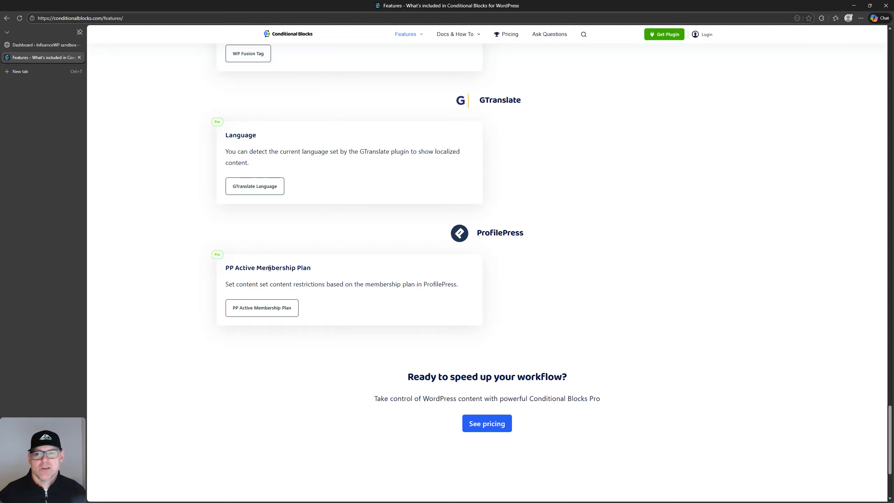
key("ctrl")
key("ctrl")
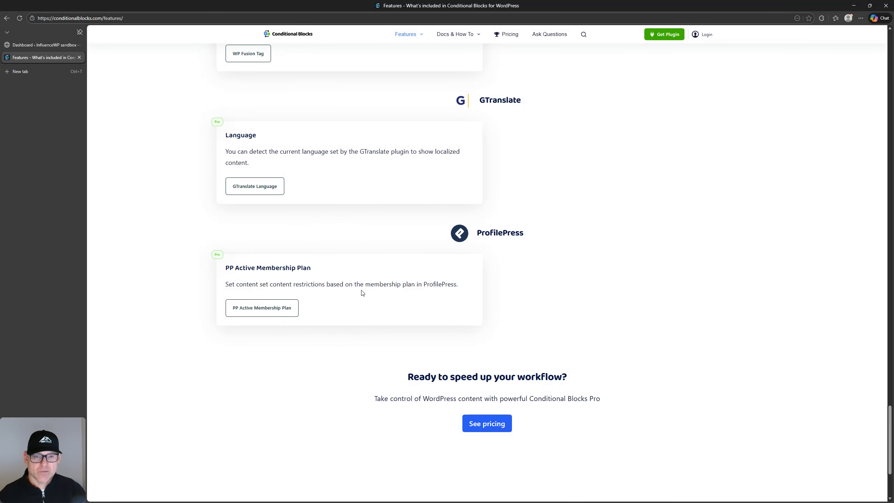
Open the Conditional Blocks documentation and look over its Overview, WordPress Features and Integrations topics.
scroll(363, 292, "up", 4)
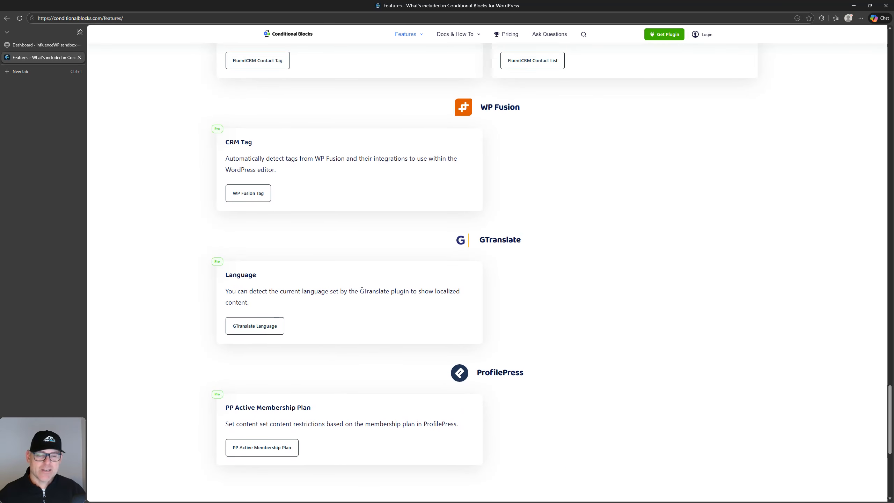
scroll(361, 299, "up", 20)
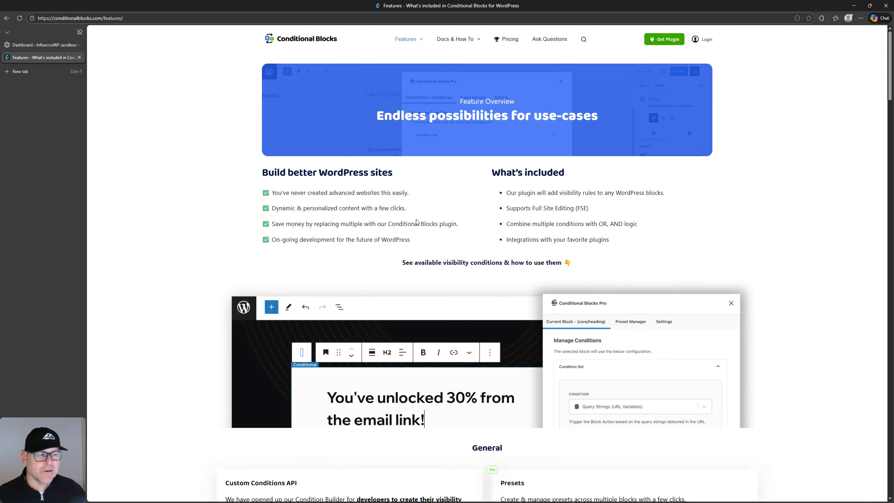
mouse_move(450, 41)
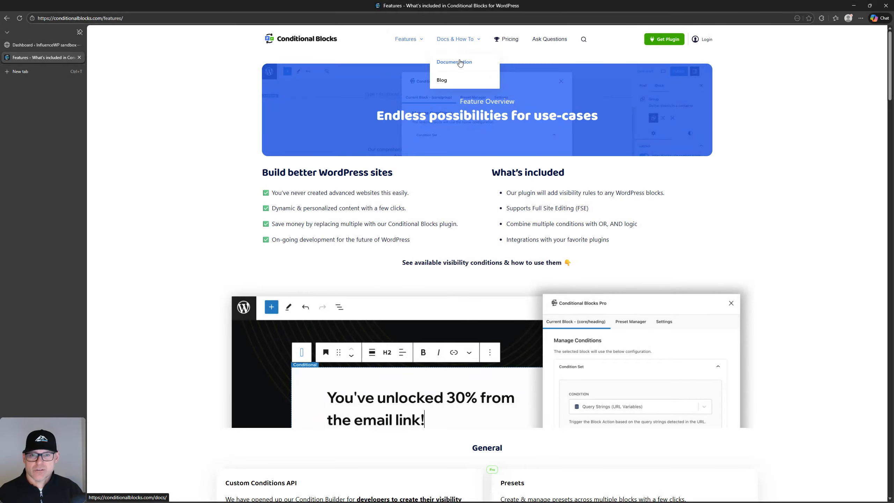
left_click(460, 65)
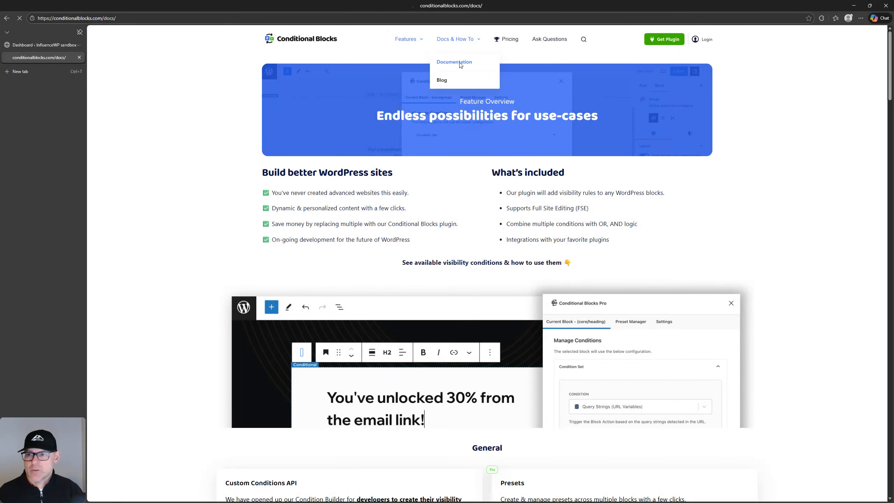
scroll(460, 305, "down", 6)
scroll(460, 305, "down", 10)
scroll(459, 306, "up", 9)
scroll(460, 306, "up", 7)
scroll(460, 305, "down", 8)
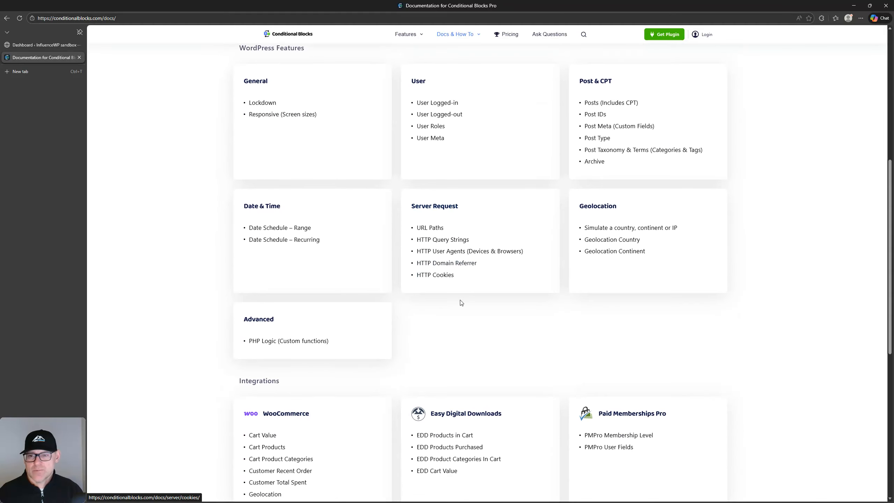
scroll(461, 302, "down", 8)
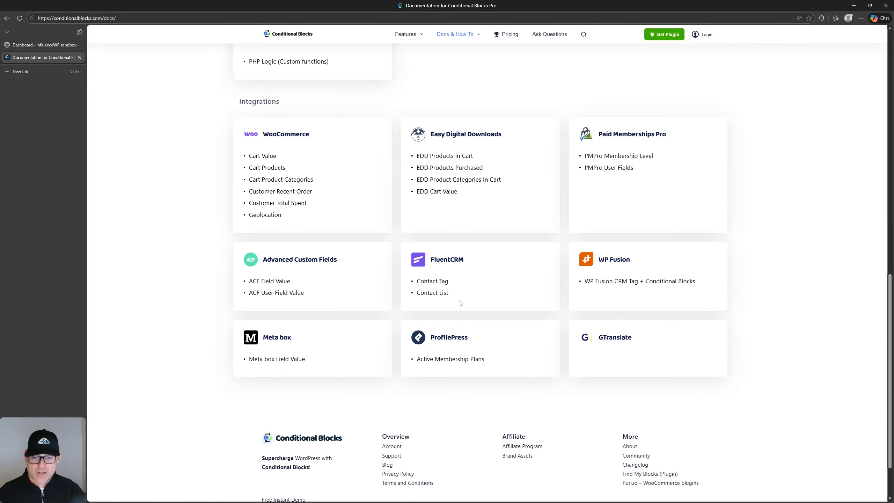
scroll(460, 304, "up", 17)
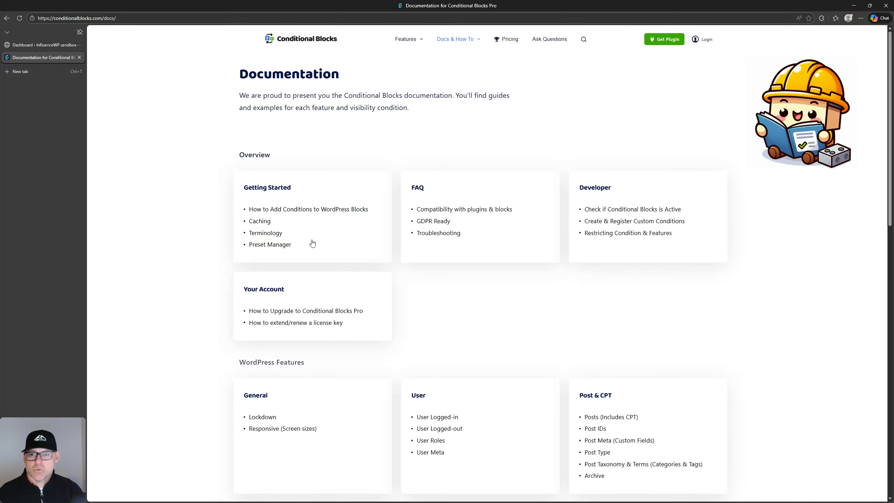
Open the Getting Started guide "How to Add Conditions to WordPress Blocks" and skim through its sections.
left_click(278, 209)
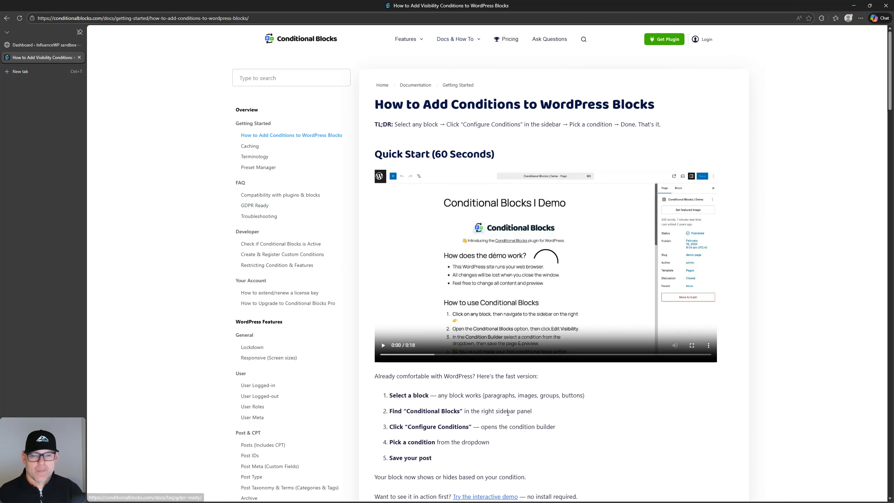
scroll(508, 413, "down", 20)
scroll(417, 340, "down", 20)
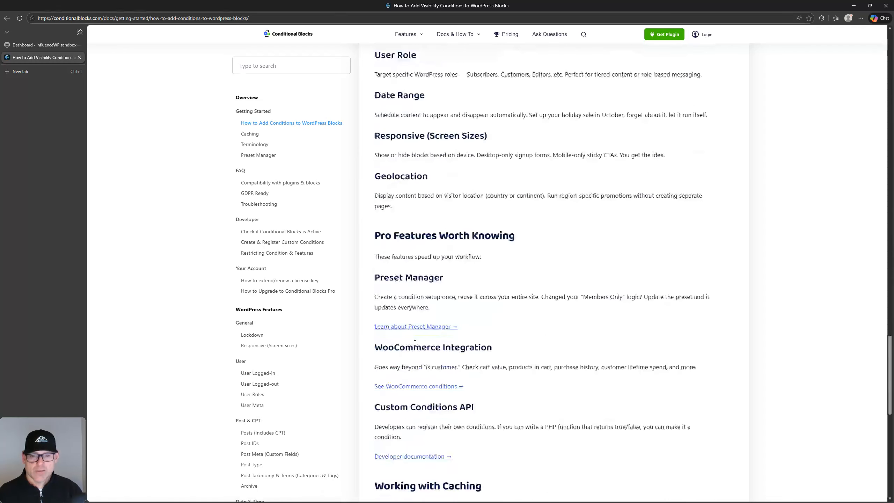
scroll(415, 343, "down", 10)
Open the Getting Started article on Caching and skim its best practices for conditional content.
scroll(403, 356, "up", 20)
scroll(403, 356, "up", 8)
left_click(249, 133)
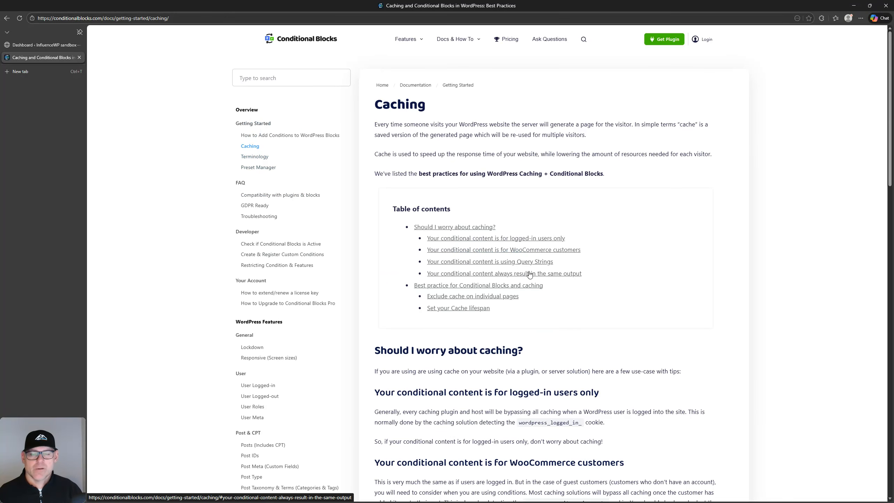
scroll(498, 223, "down", 10)
scroll(551, 270, "down", 10)
scroll(549, 268, "up", 20)
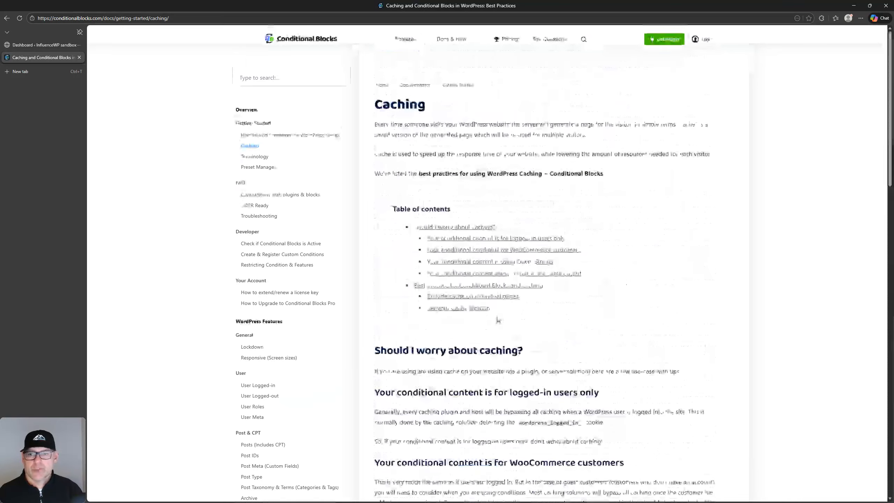
Open the Getting Started article on Terminology and skim its definitions of conditions, parameters and the condition builder.
left_click(255, 157)
scroll(559, 275, "down", 8)
scroll(560, 276, "down", 15)
scroll(488, 333, "up", 20)
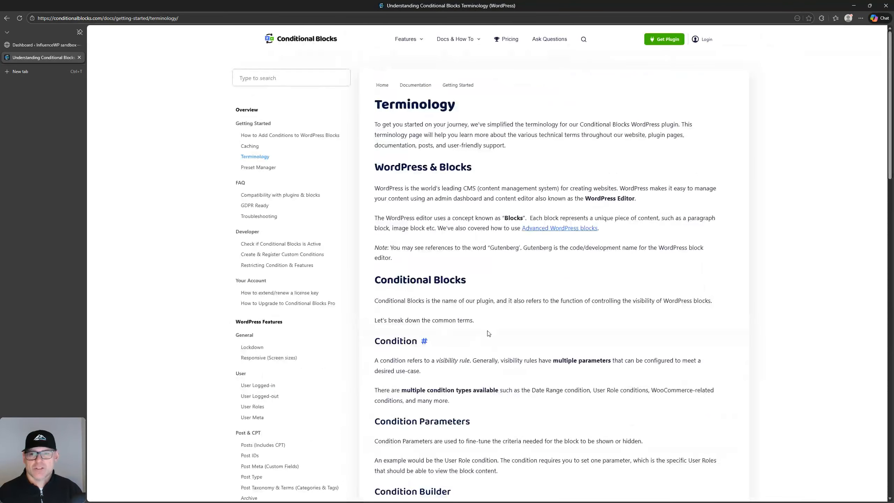
Search the Conditional Blocks documentation for "acf".
left_click(275, 78)
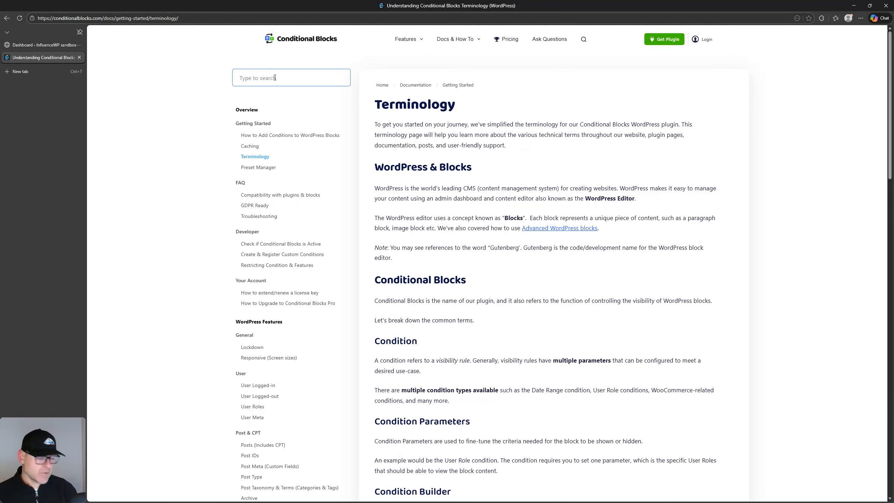
type("acf")
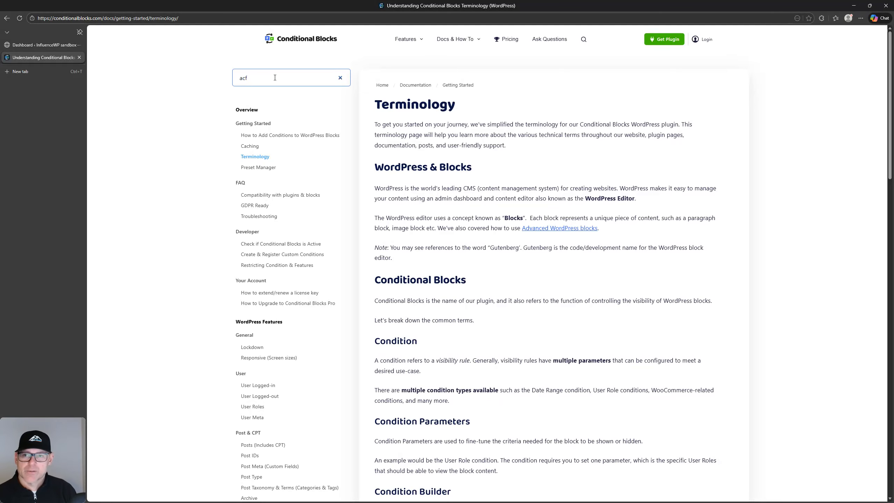
left_click(190, 157)
mouse_move(451, 39)
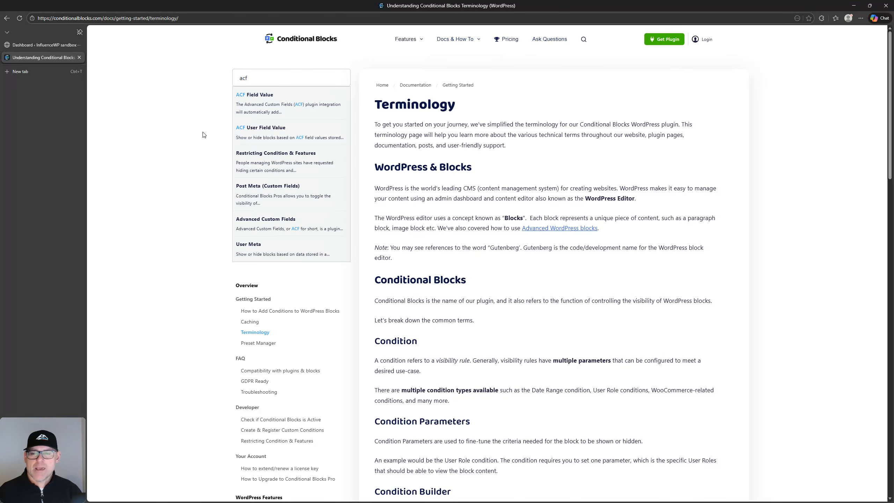
Open the Conditional Blocks About page from the site footer and read through the plugin's background and developer sections.
scroll(201, 208, "down", 20)
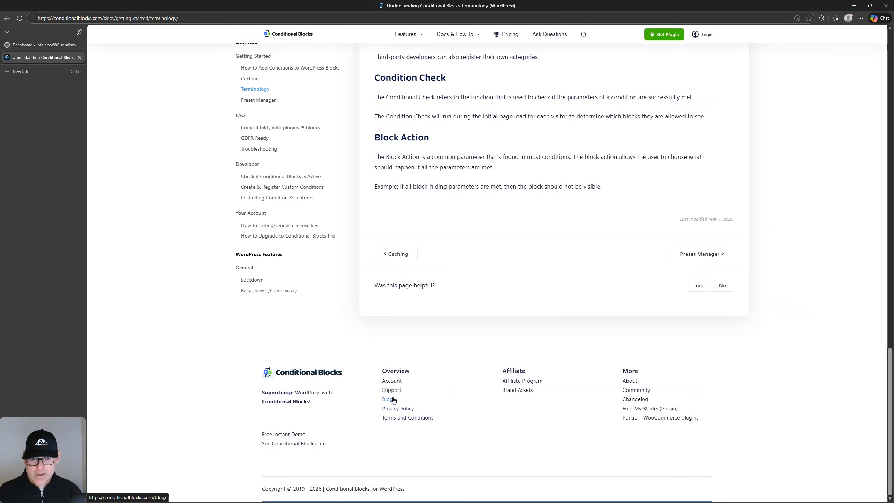
left_click(630, 382)
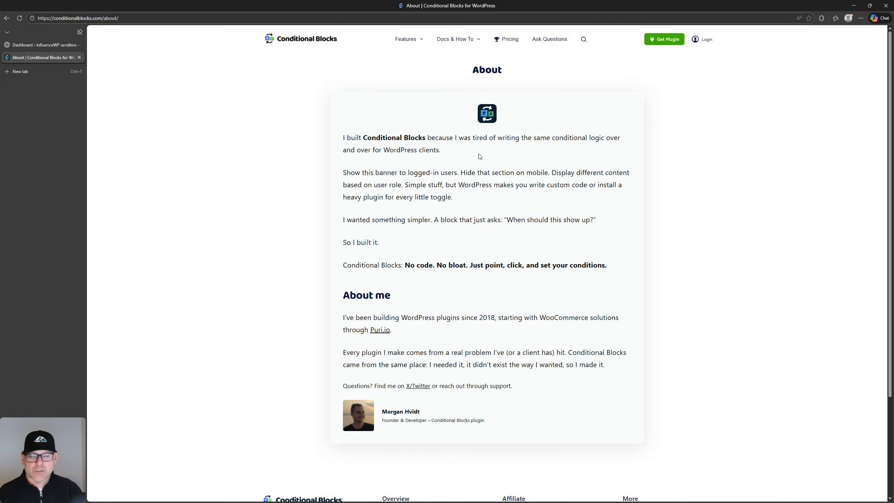
scroll(414, 337, "down", 3)
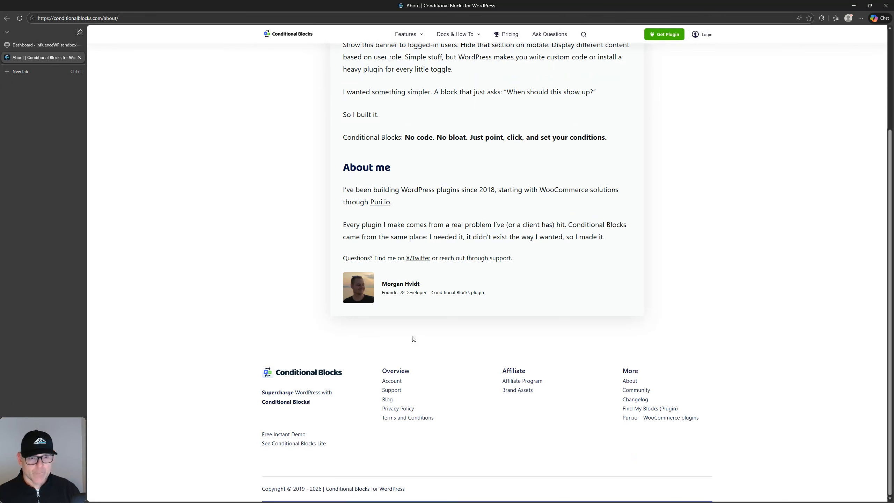
Open the Conditional Blocks changelog and review the latest release's date and listed changes.
left_click(641, 400)
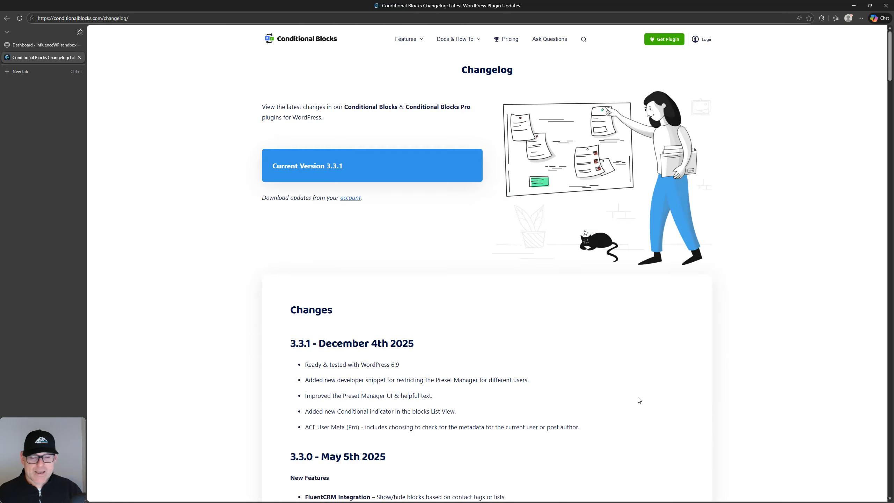
scroll(270, 318, "down", 3)
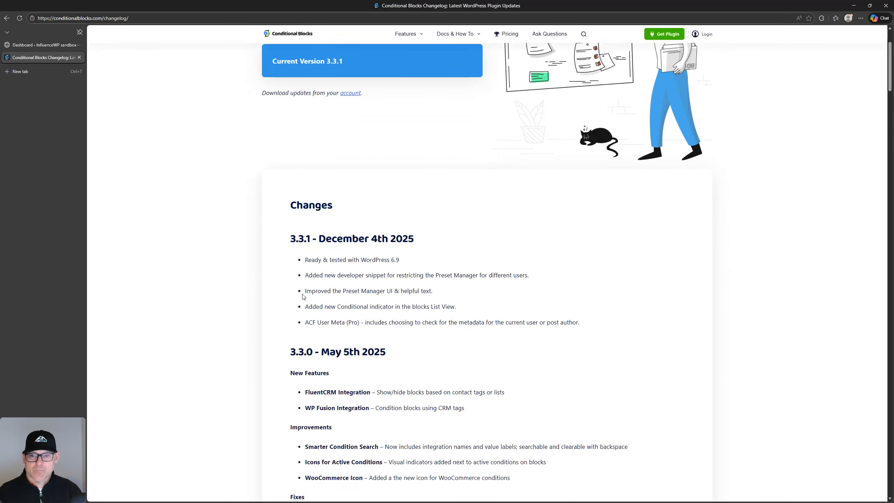
left_click(355, 235)
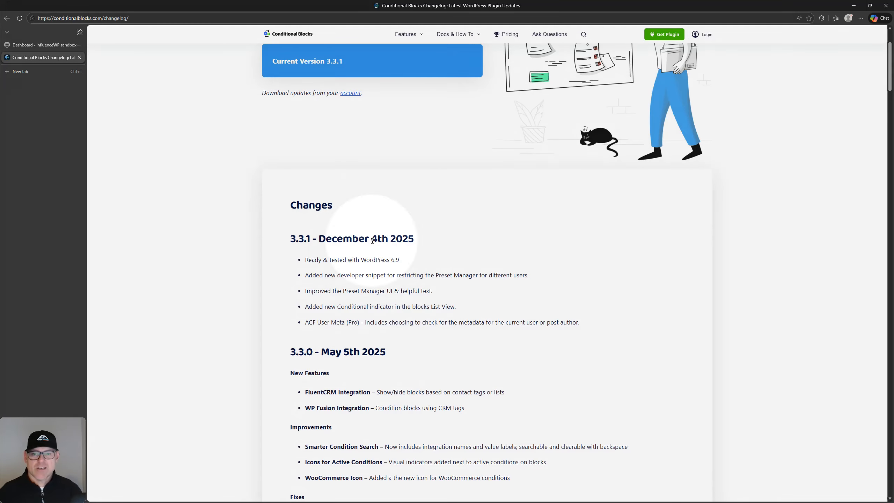
scroll(384, 242, "up", 3)
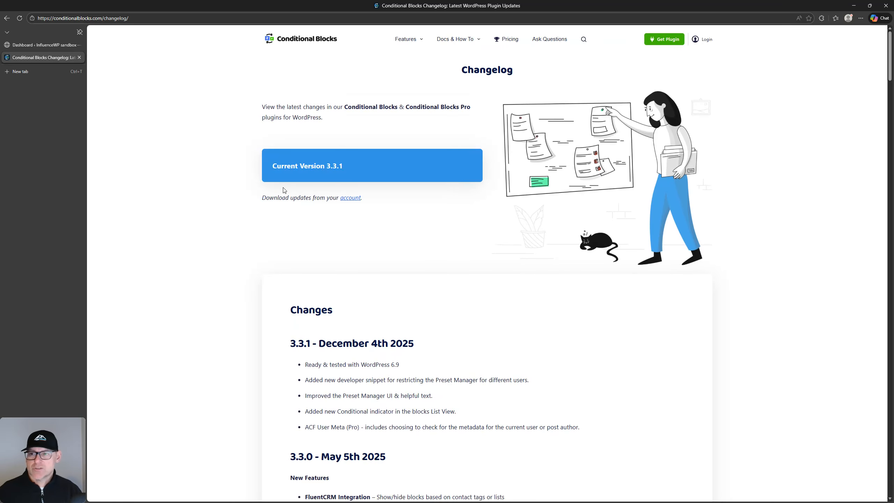
Switch to the WordPress sandbox dashboard and review the list of installed plugins.
left_click(26, 48)
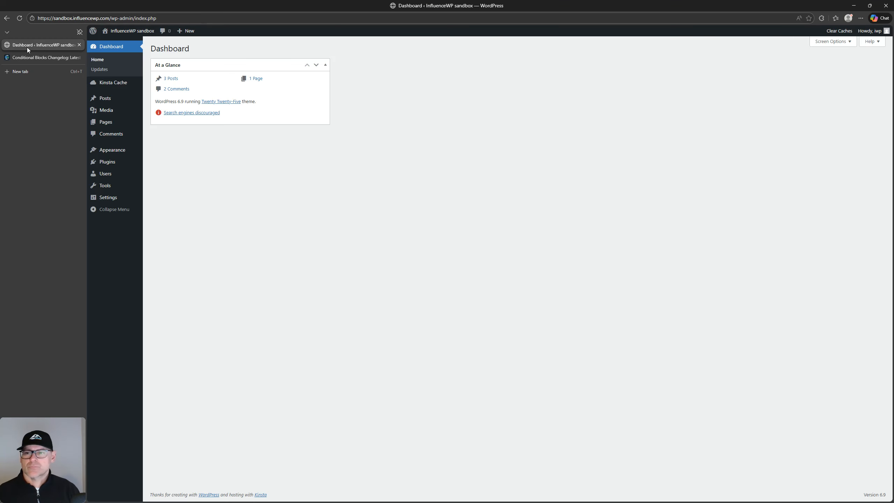
left_click(107, 162)
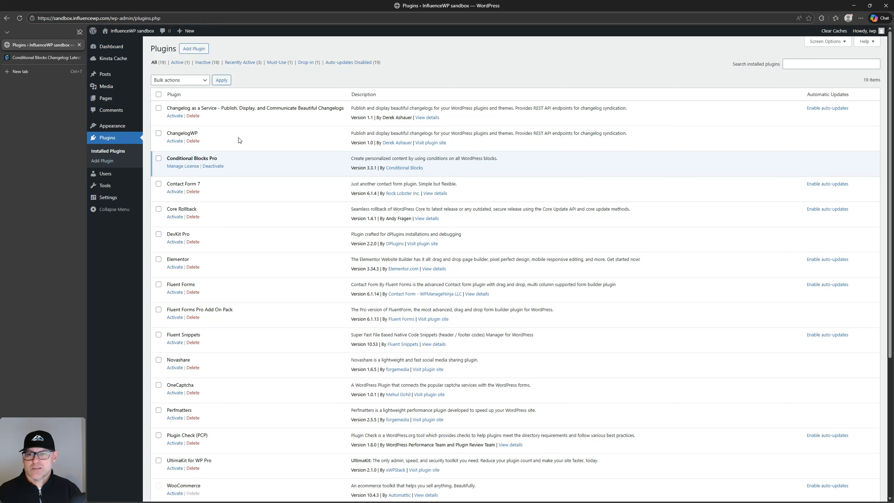
scroll(228, 181, "down", 5)
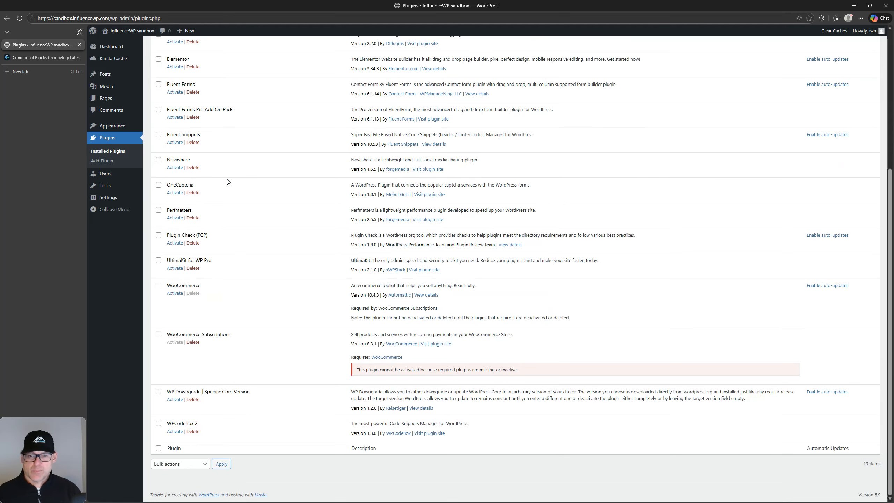
scroll(228, 182, "up", 5)
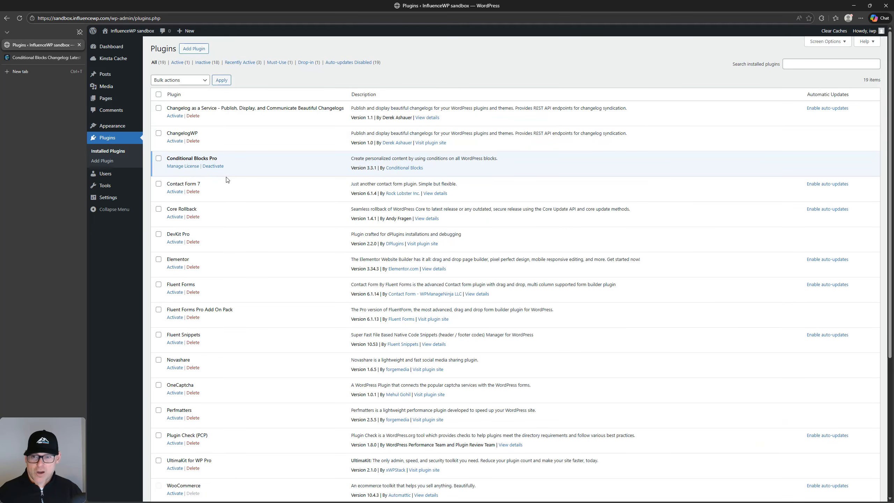
Open the sandbox site's Themes page and check which theme is active.
mouse_move(120, 129)
left_click(165, 128)
mouse_move(209, 160)
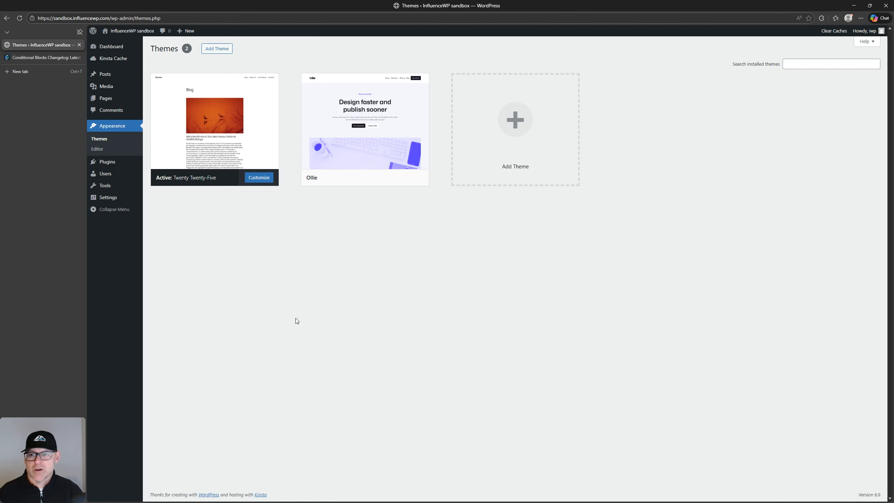
Open the Home front page for editing in a new browser tab and dismiss the starter pattern chooser.
left_click(108, 102)
right_click(169, 116)
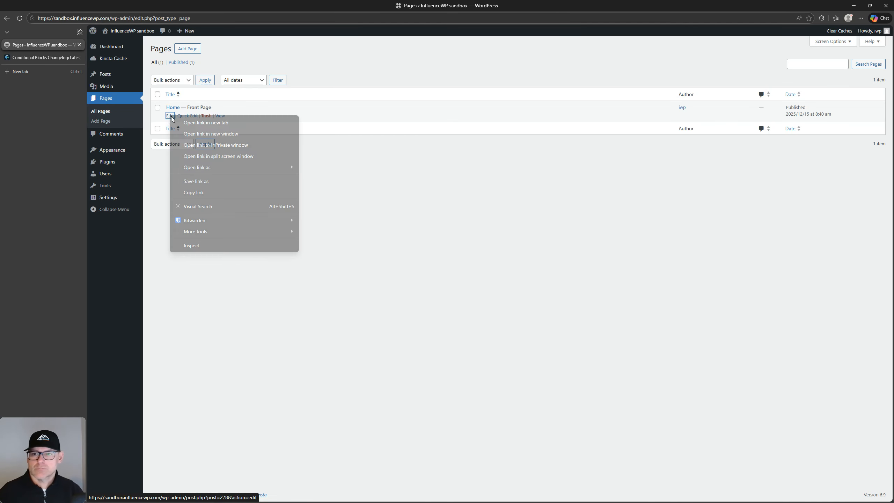
left_click(187, 124)
left_click(35, 58)
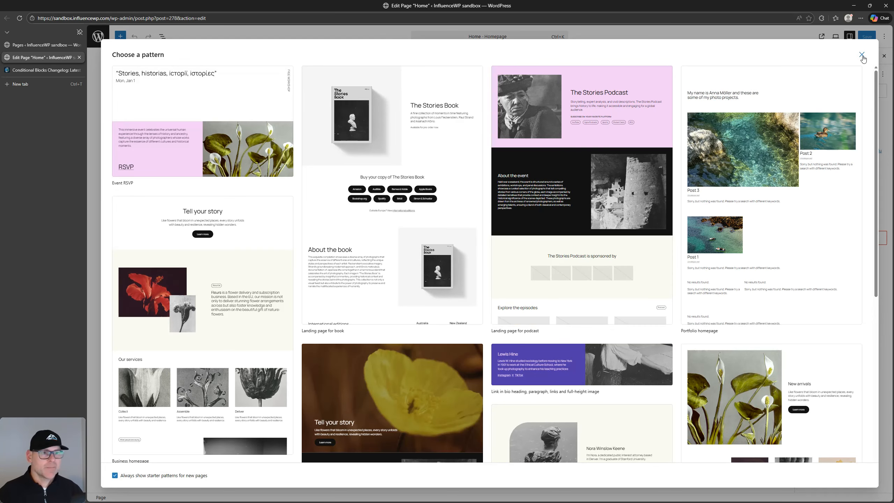
left_click(861, 54)
Insert a Buttons block below the Home title and label its button "Button".
left_click(384, 108)
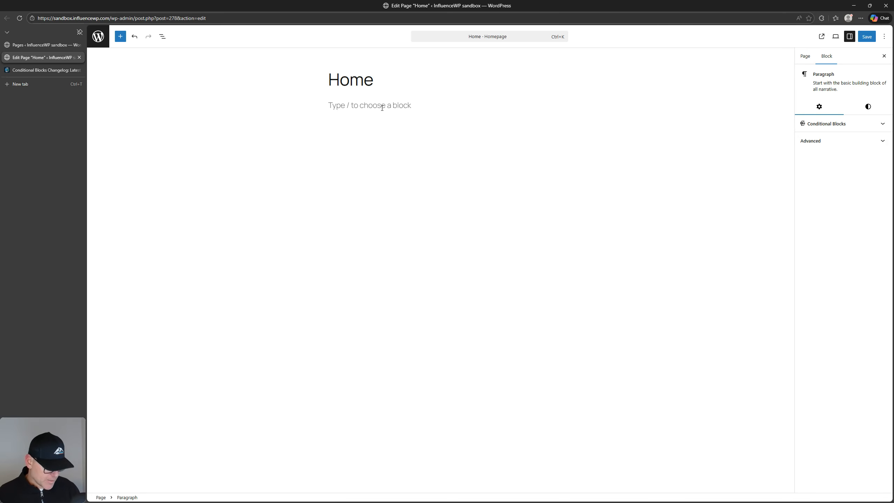
type("/")
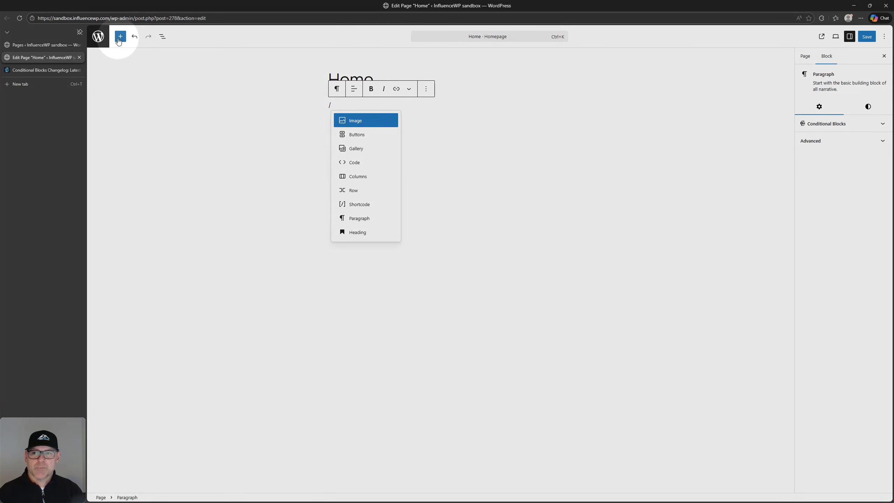
left_click(120, 36)
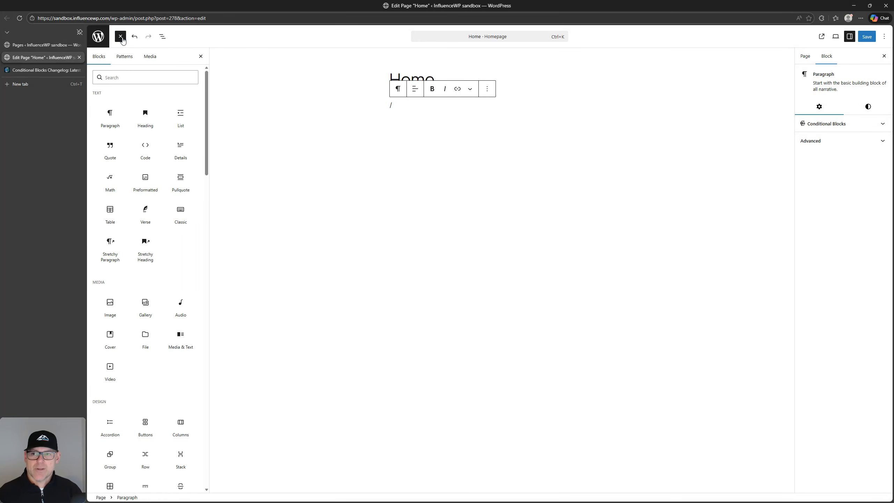
left_click(121, 37)
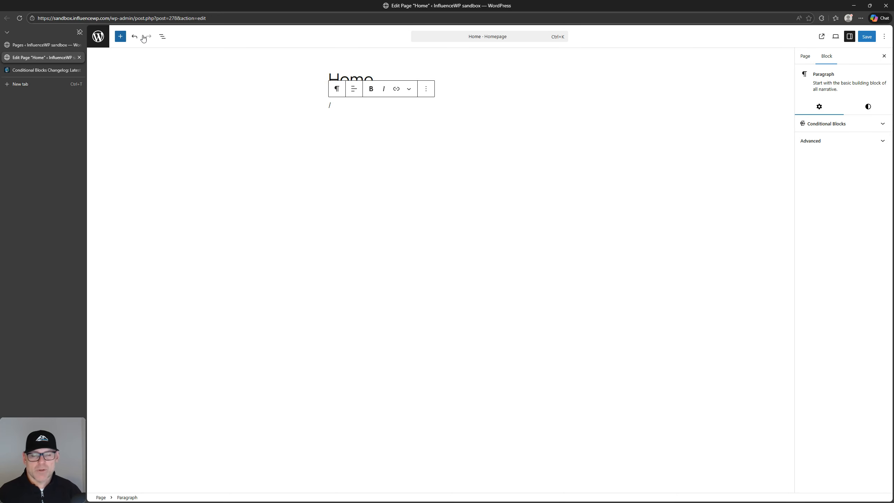
type("bu")
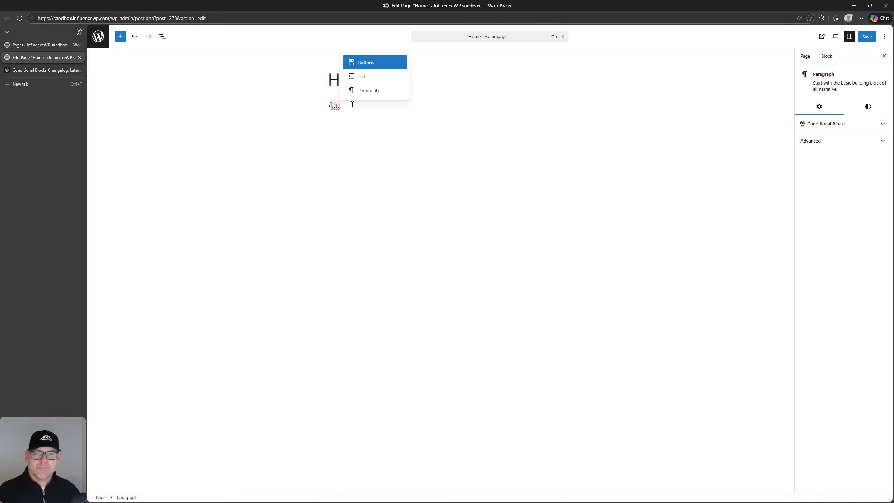
key("Return")
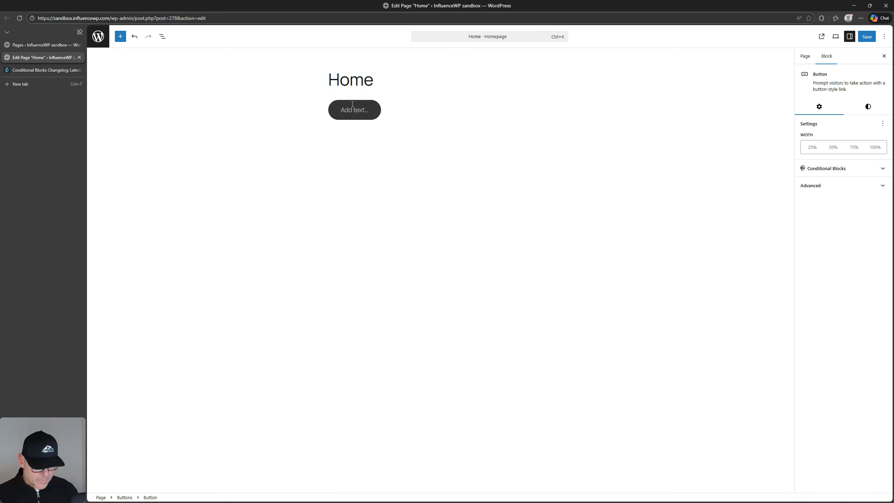
type("Button")
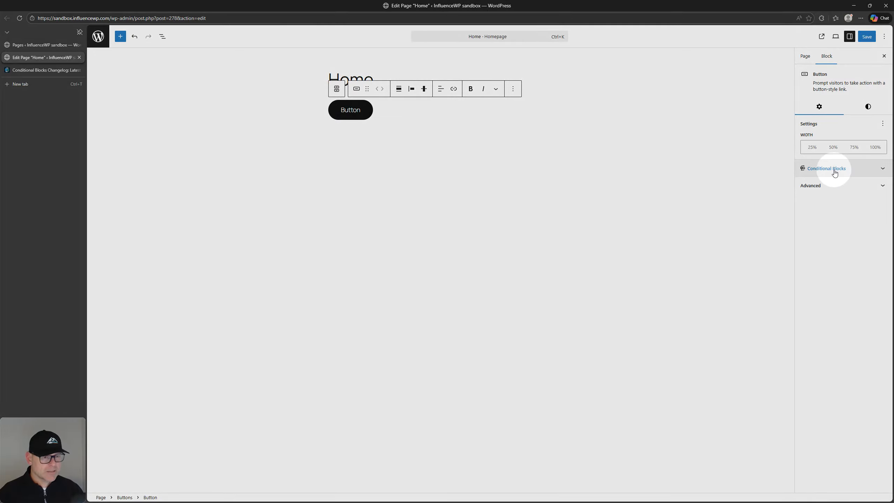
Add a User Logged In visibility condition to the button through Conditional Blocks and close the conditions dialog.
left_click(835, 173)
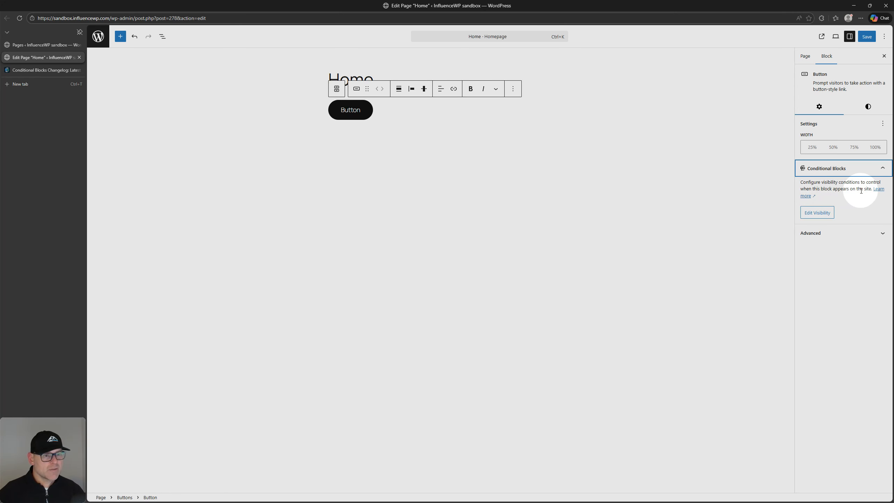
left_click(810, 213)
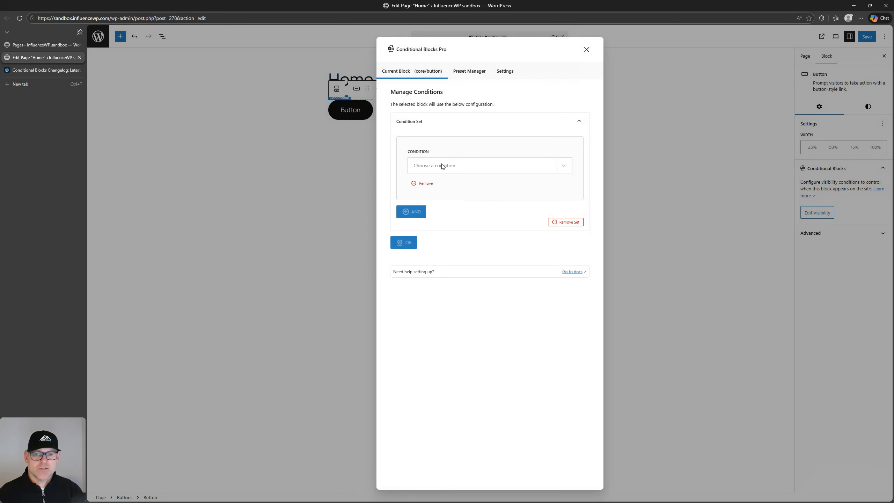
left_click(441, 171)
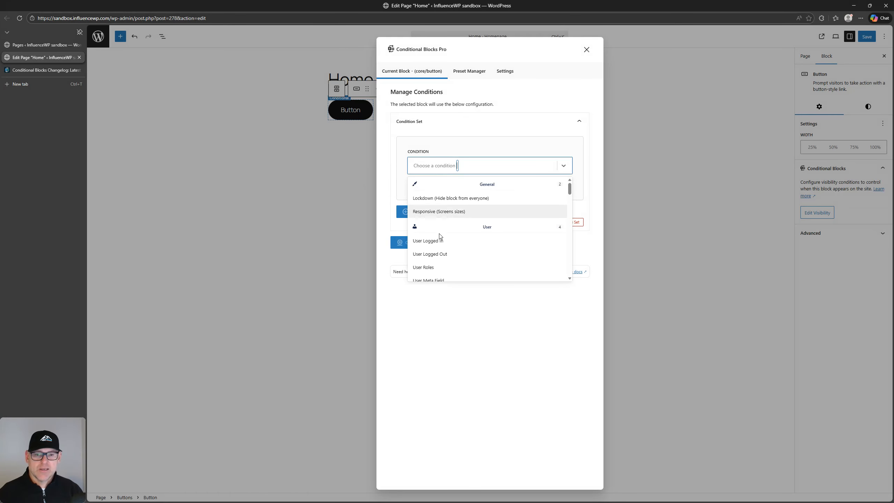
scroll(438, 243, "down", 10)
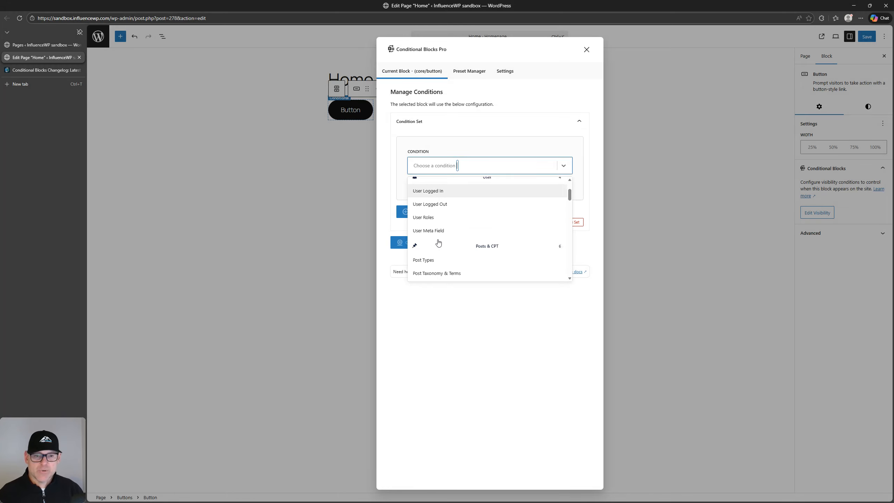
scroll(437, 239, "up", 10)
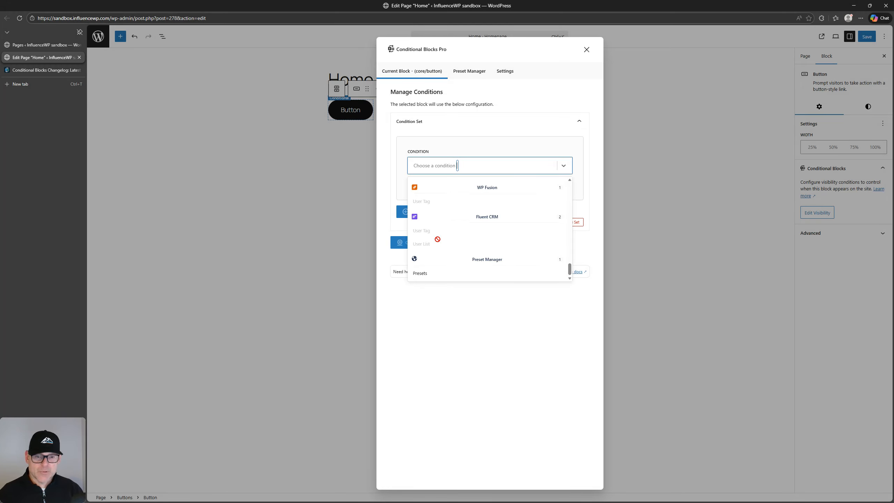
left_click(440, 246)
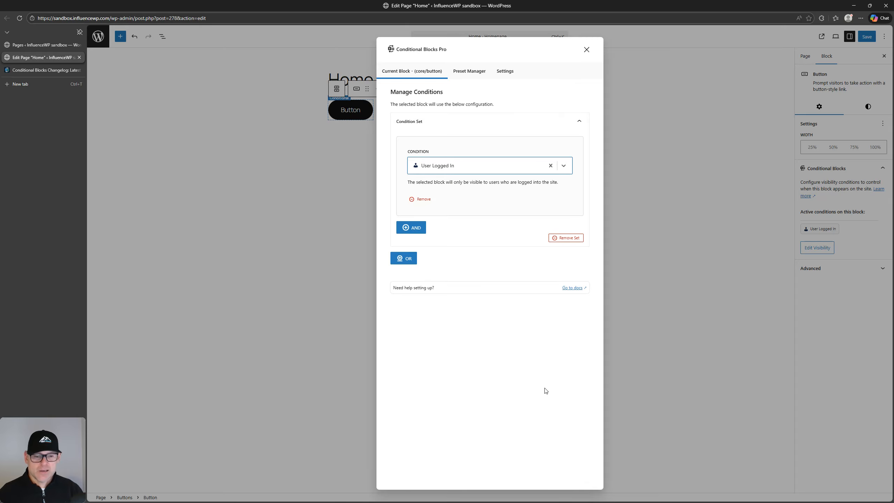
left_click(587, 50)
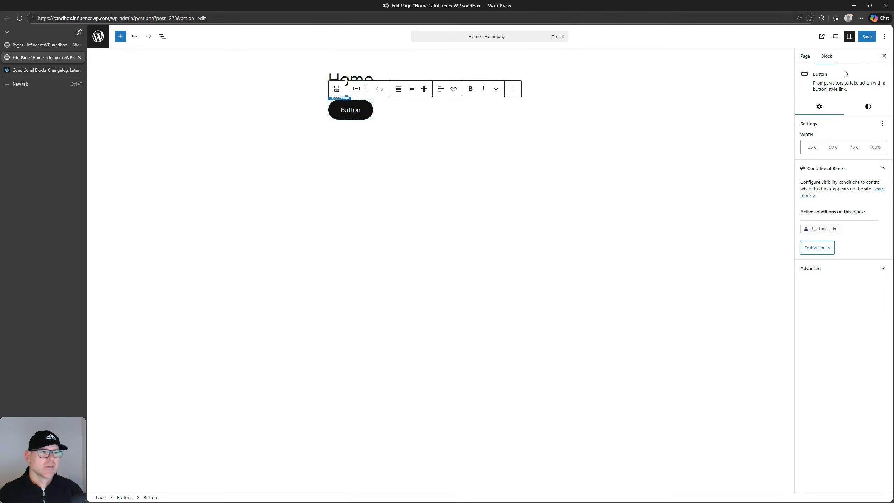
Save the Home page and compare its live view with the same page in the InPrivate window.
left_click(867, 36)
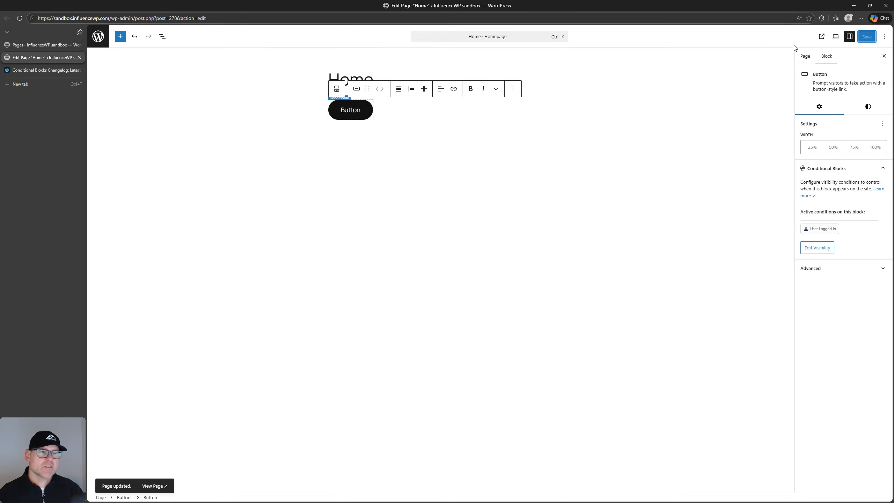
left_click(822, 37)
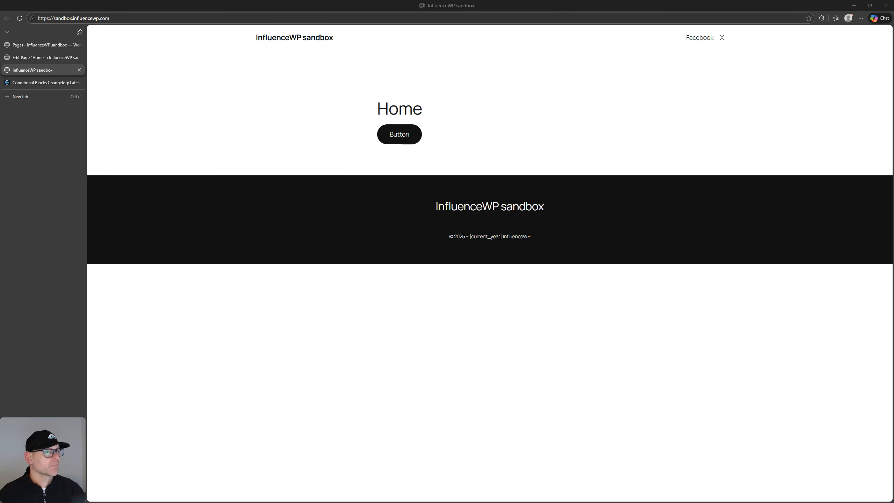
left_click_drag(369, 502, 382, 165)
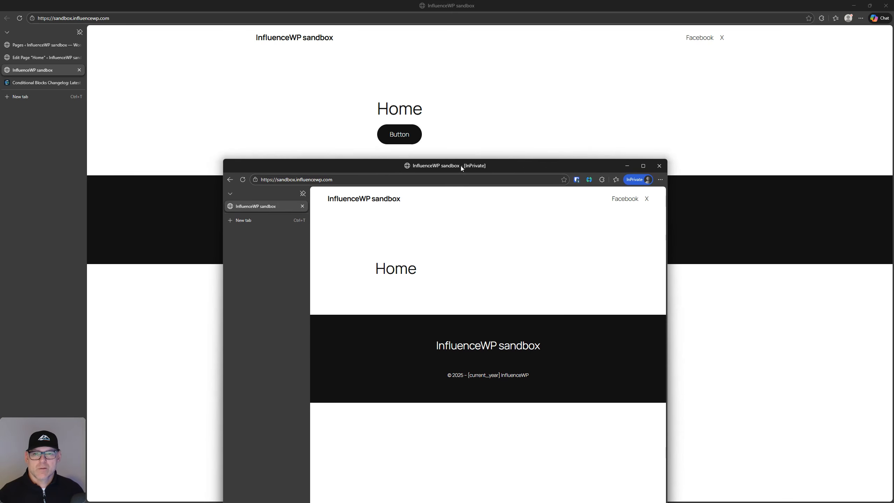
Maximize the InPrivate window and reload the Home page to check the button's visibility when logged out.
double_click(553, 163)
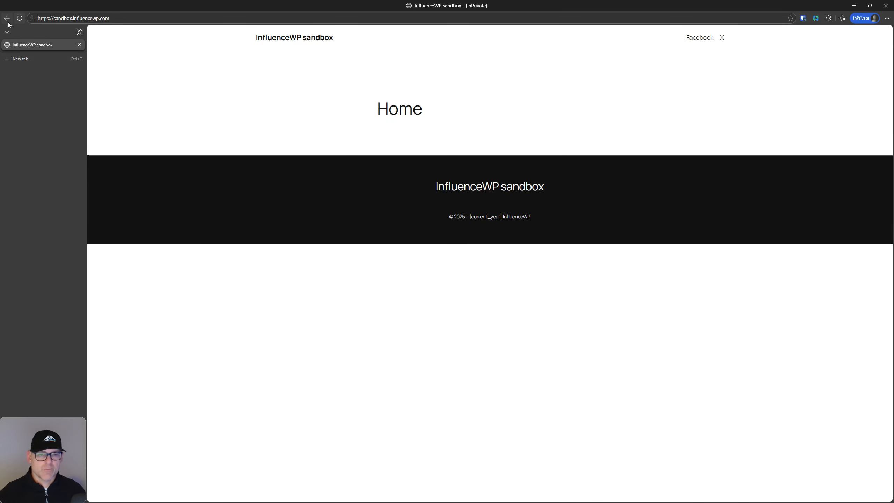
left_click(20, 19)
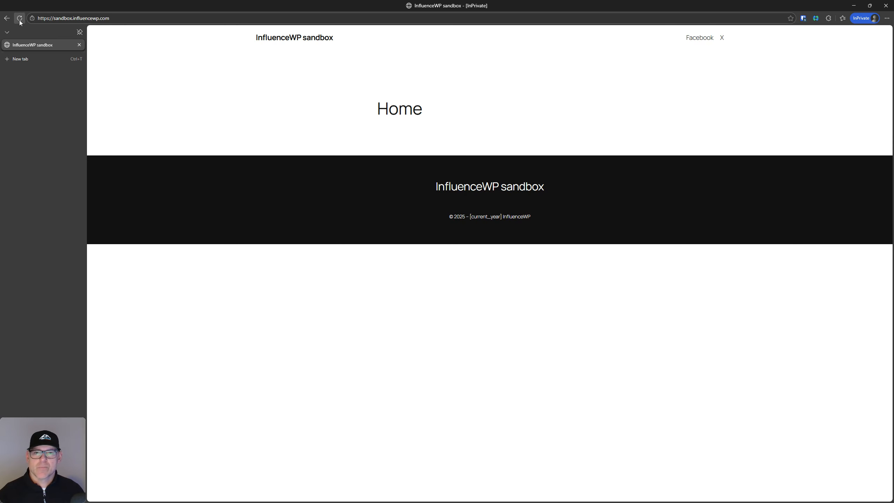
left_click_drag(359, 3, 893, 118)
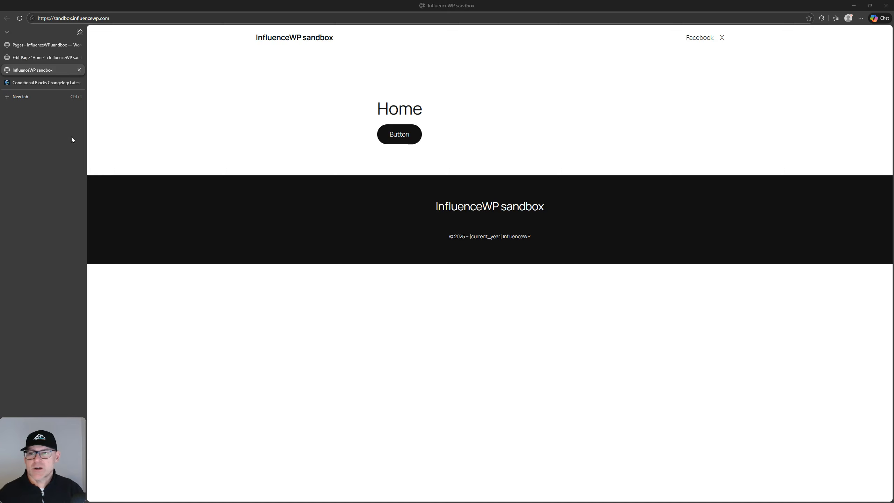
Clear the User Logged In condition from the Home page's button and save the page.
left_click(51, 57)
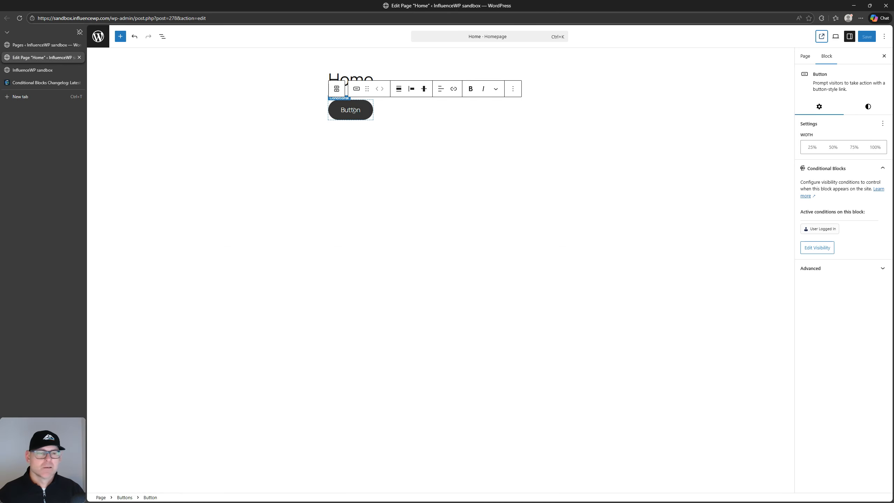
left_click(813, 251)
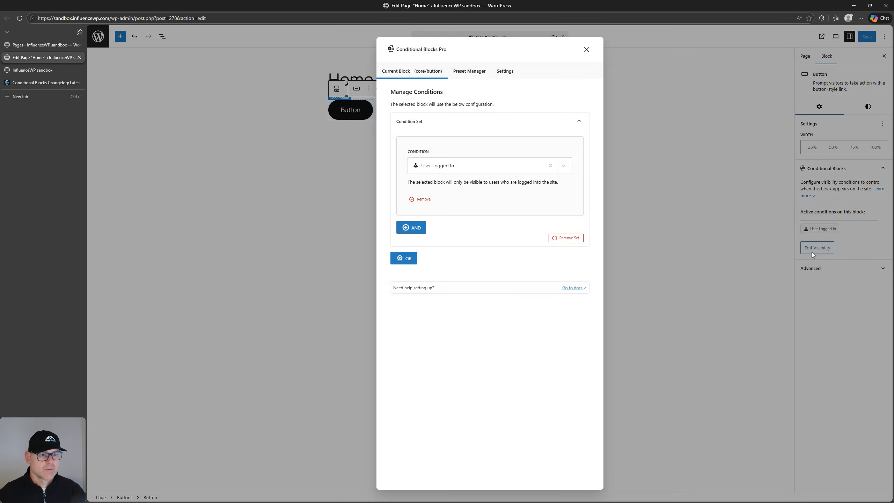
left_click(808, 307)
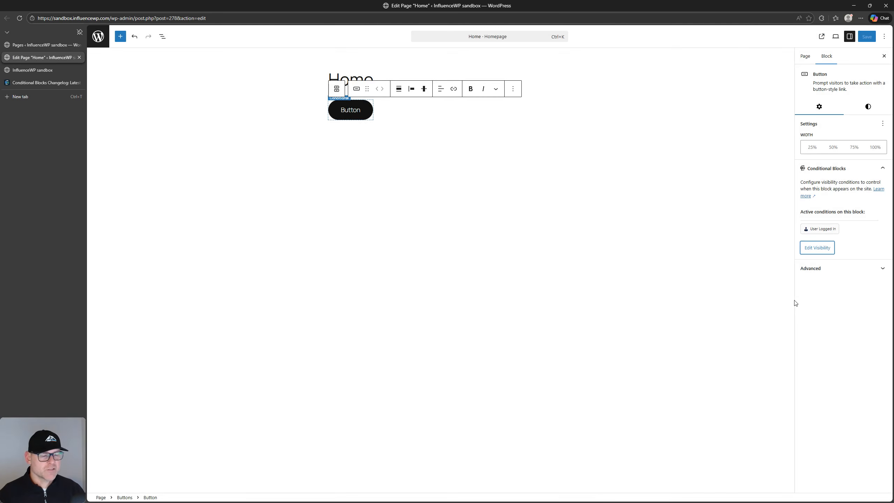
left_click(827, 228)
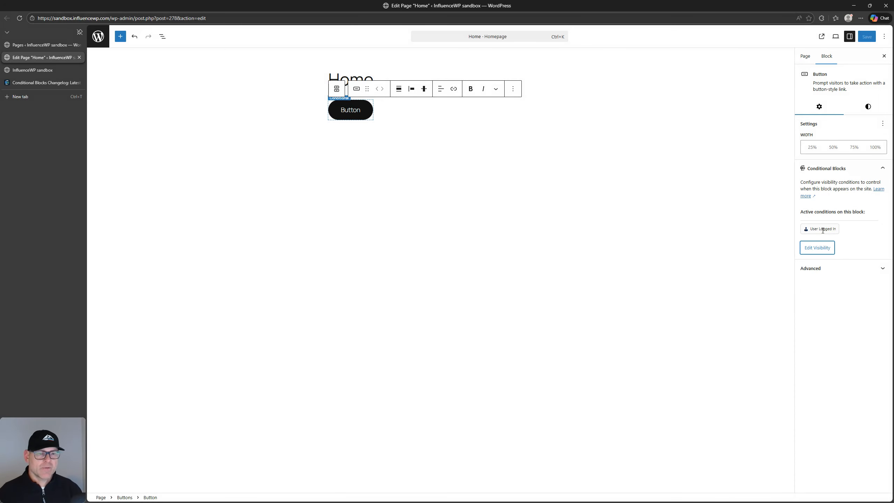
left_click(822, 248)
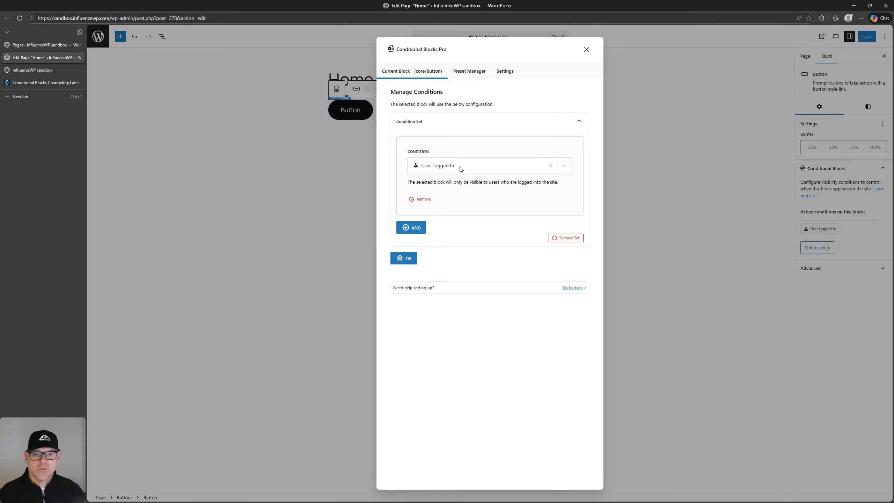
left_click(550, 166)
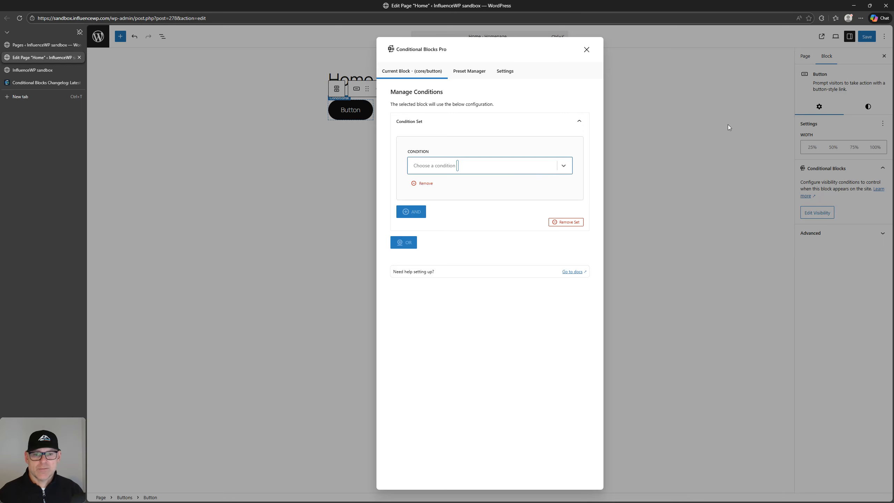
left_click(586, 50)
left_click(867, 38)
Reload the Home page in the InPrivate window to check the button without its condition, and return to the editor.
left_click_drag(893, 80, 434, 137)
double_click(573, 137)
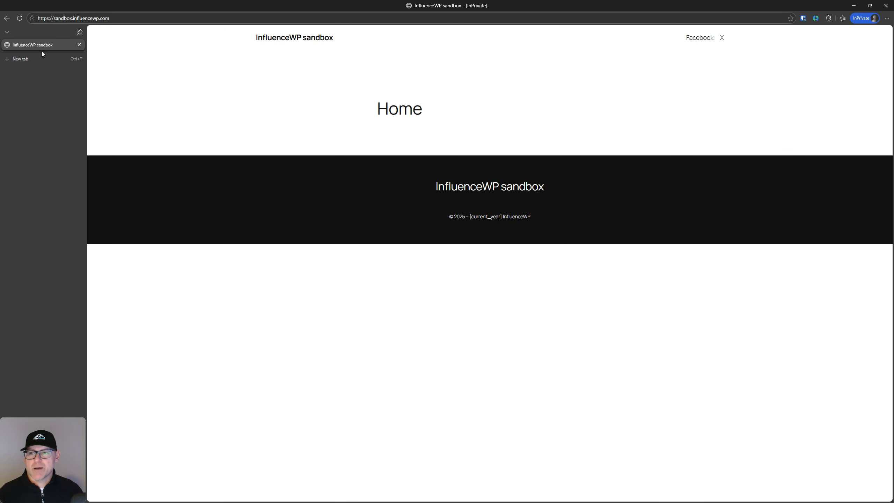
left_click(20, 18)
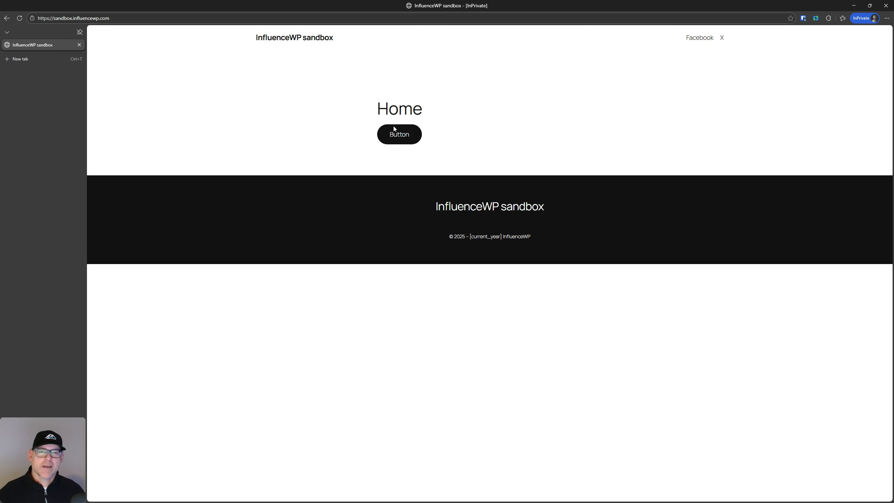
left_click_drag(342, 3, 893, 118)
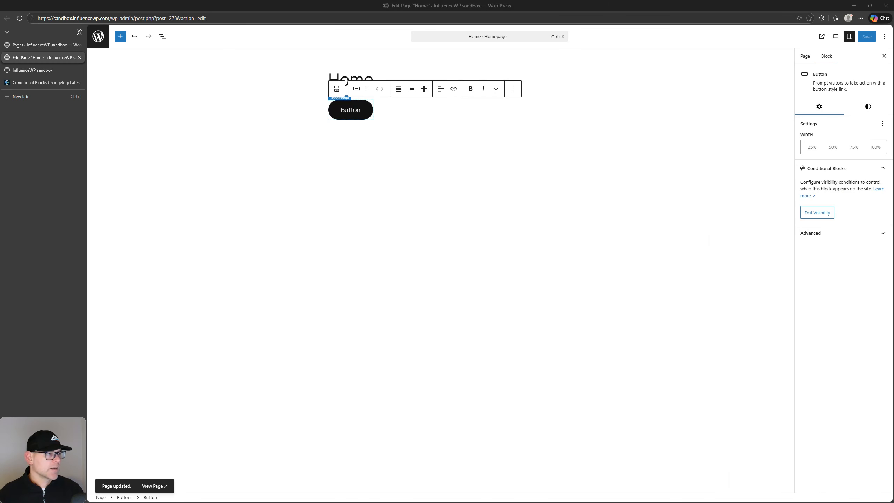
Delete Test Preset from the Conditional Blocks preset manager, opened from the button's visibility settings.
left_click(357, 110)
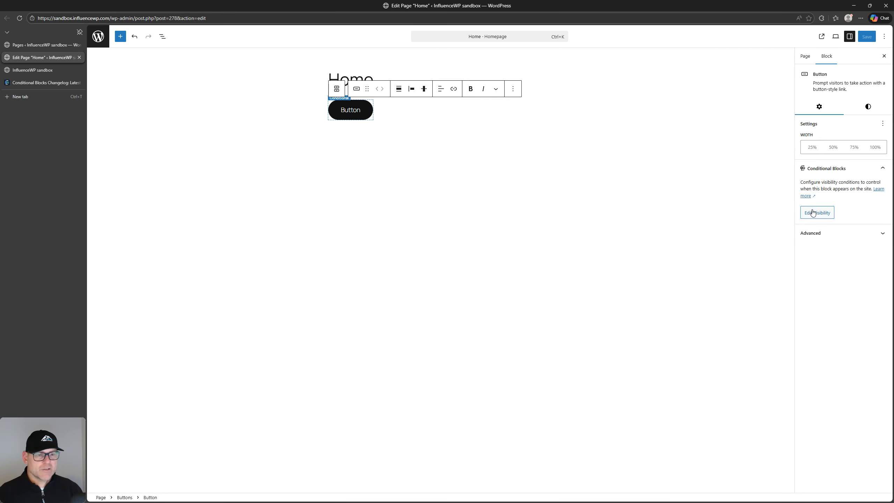
left_click(812, 211)
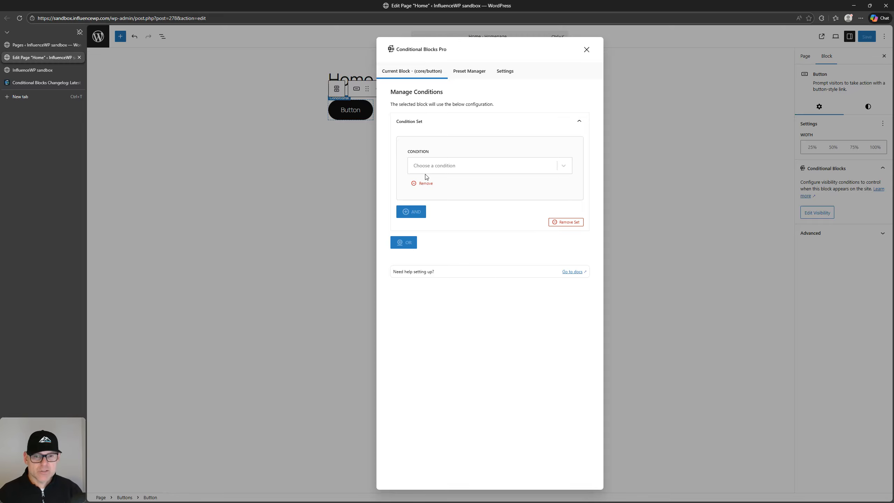
left_click(460, 74)
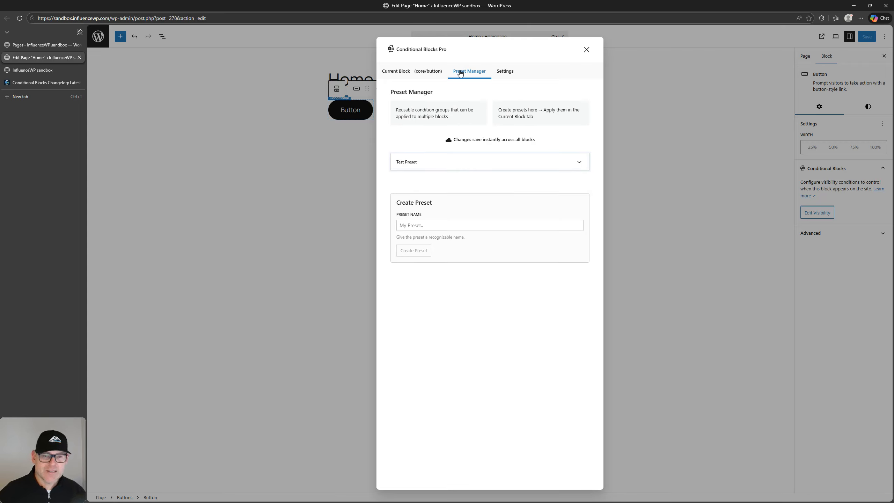
left_click(503, 161)
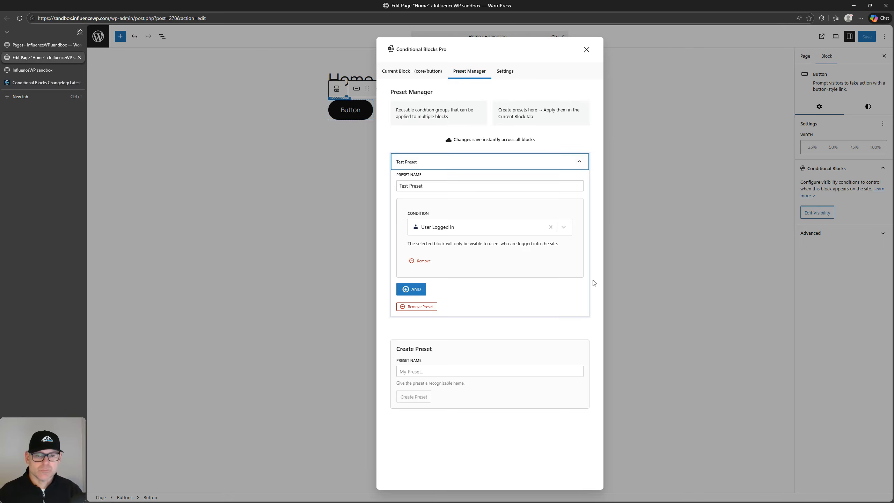
left_click(422, 261)
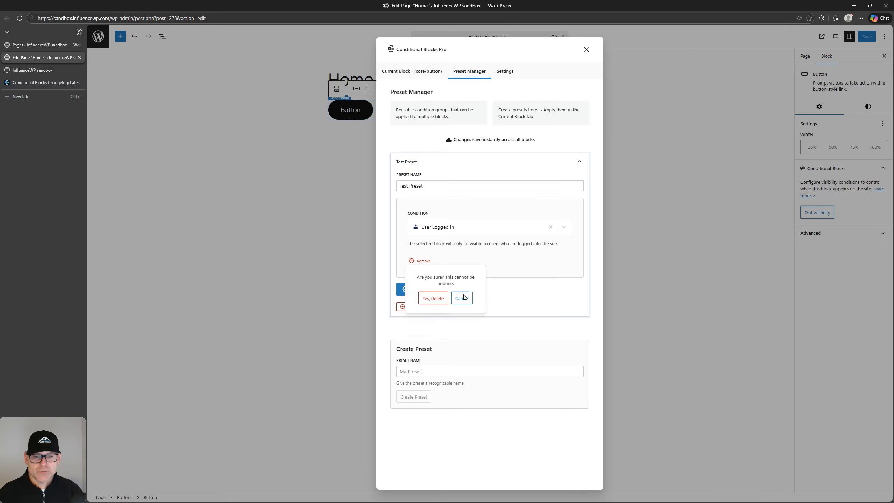
left_click(460, 299)
left_click(418, 306)
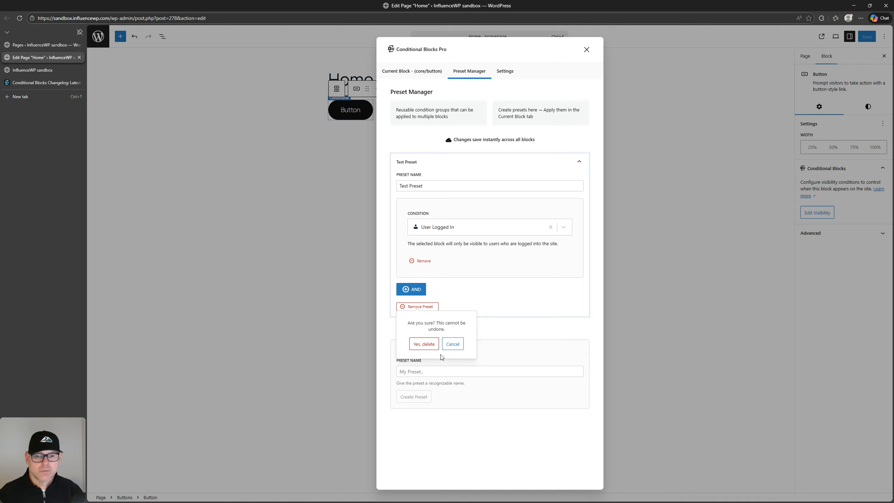
left_click(429, 347)
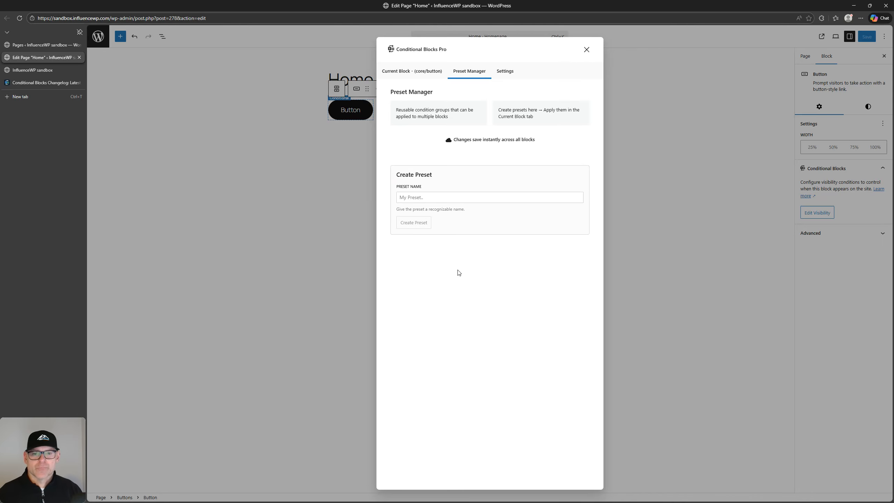
Create a preset named "My Preset" and give it a User Logged In condition.
left_click(446, 199)
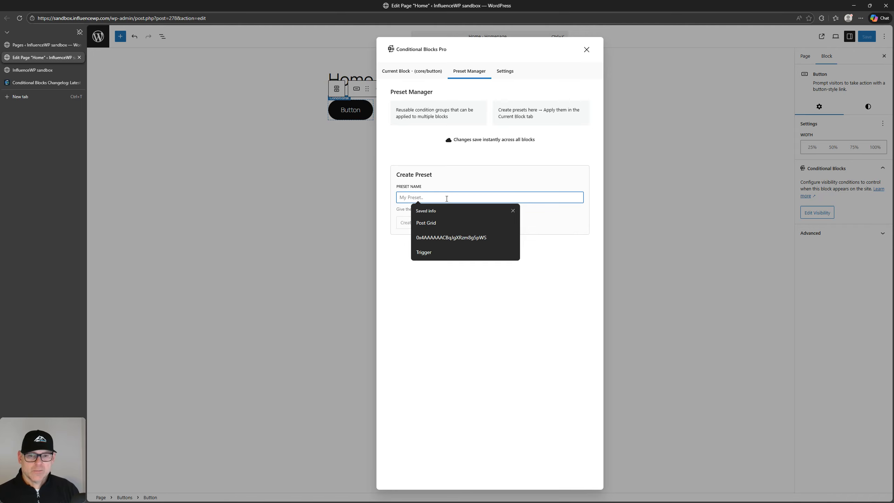
type("My Preset")
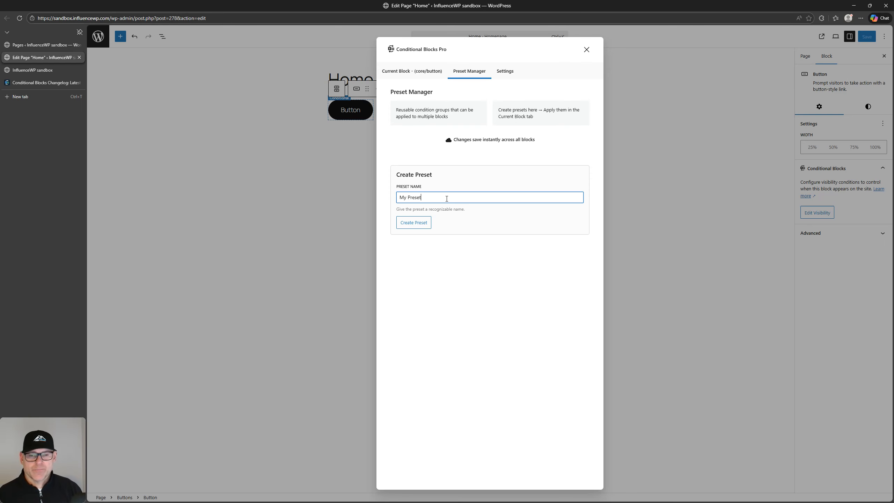
left_click(422, 222)
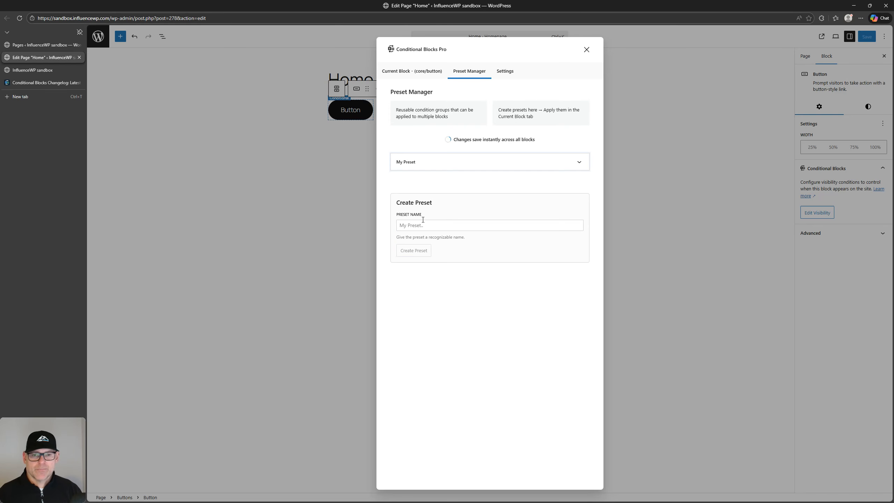
left_click(425, 168)
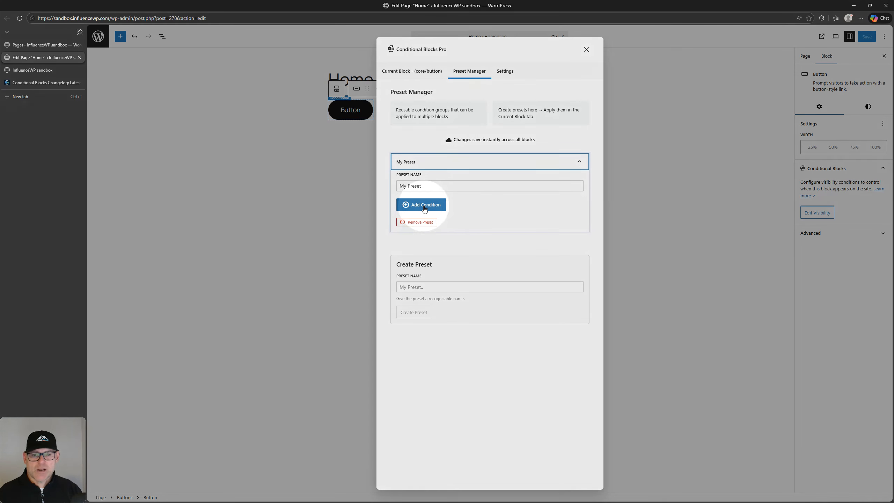
left_click(421, 209)
left_click(435, 233)
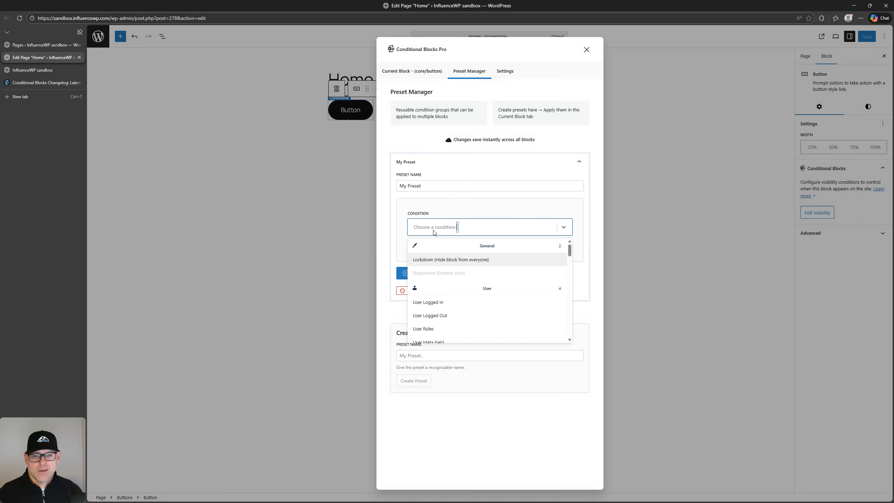
left_click(438, 303)
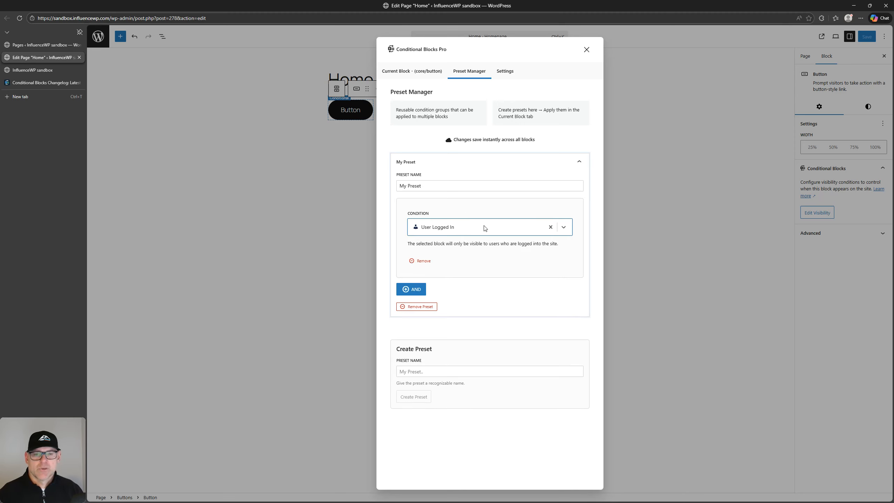
Switch between the current block's conditions and the preset manager, then expand My Preset to check its condition and collapse it.
left_click(409, 71)
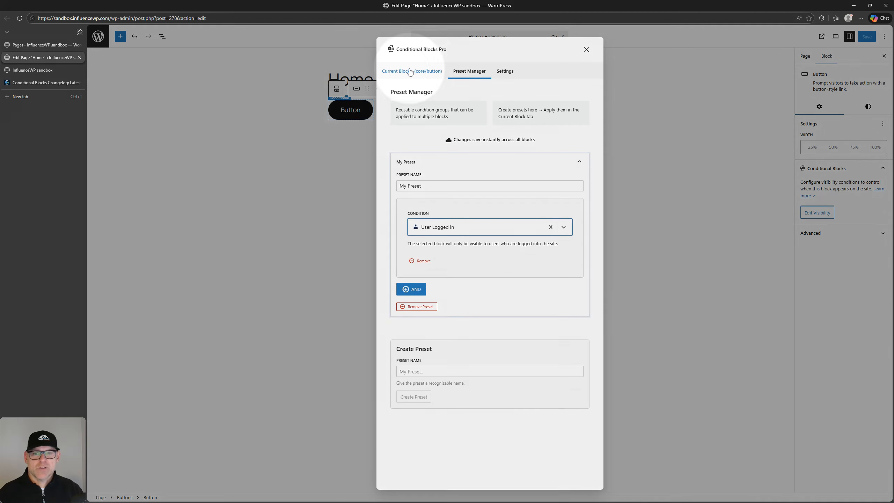
left_click(465, 72)
left_click(439, 162)
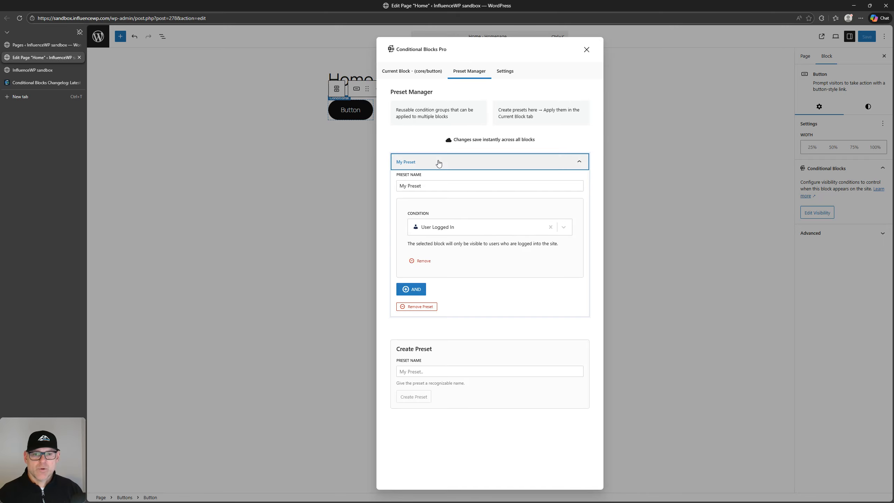
left_click(439, 163)
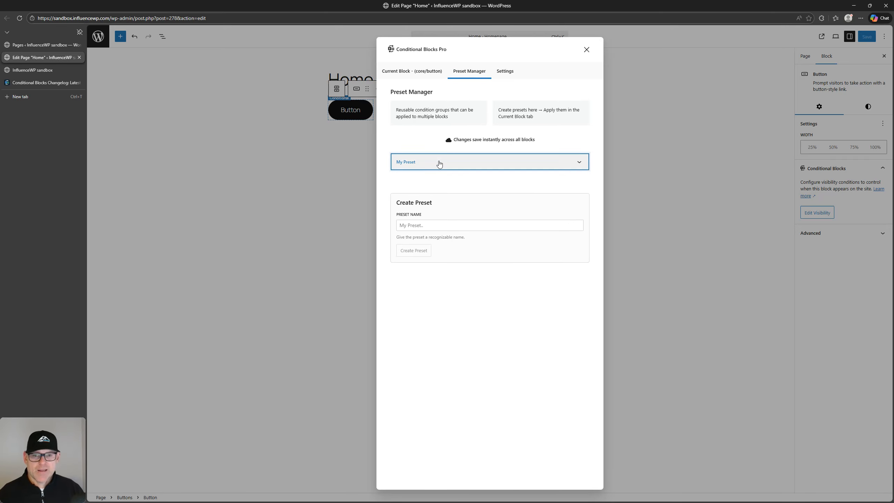
left_click(440, 162)
left_click(438, 164)
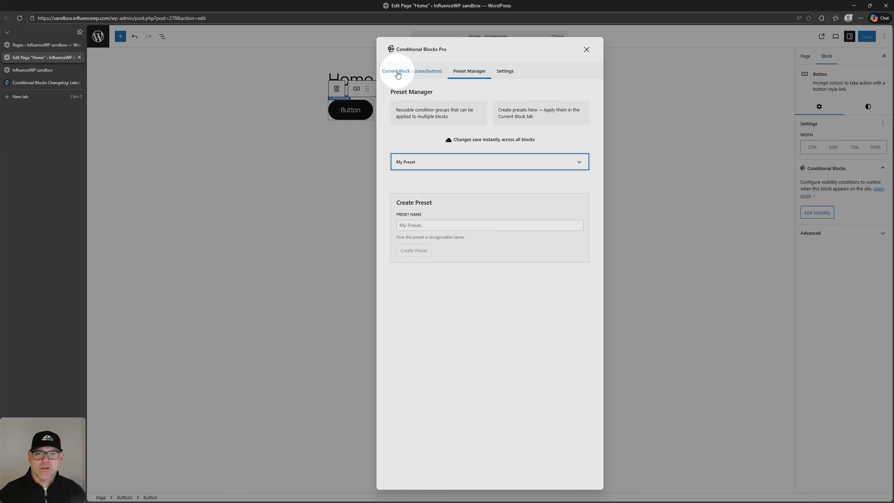
Browse the current button's available conditions for the new preset, search them for "my p", and clear the search.
left_click(398, 72)
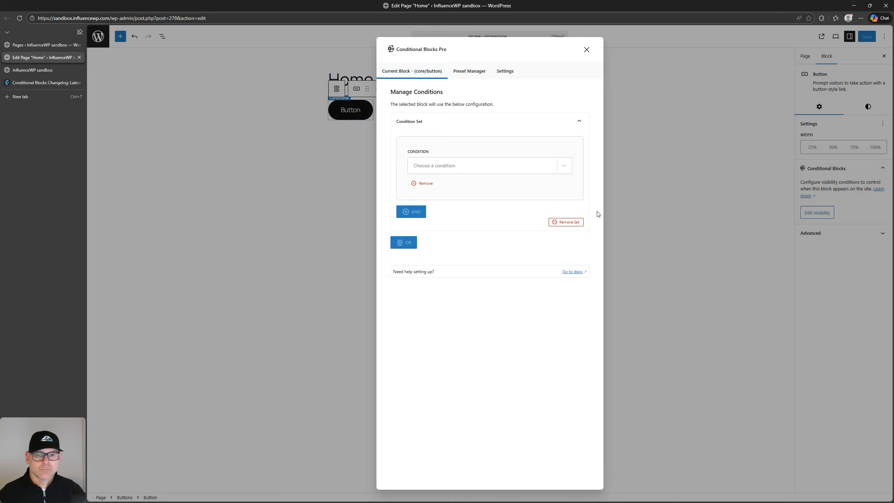
left_click(434, 169)
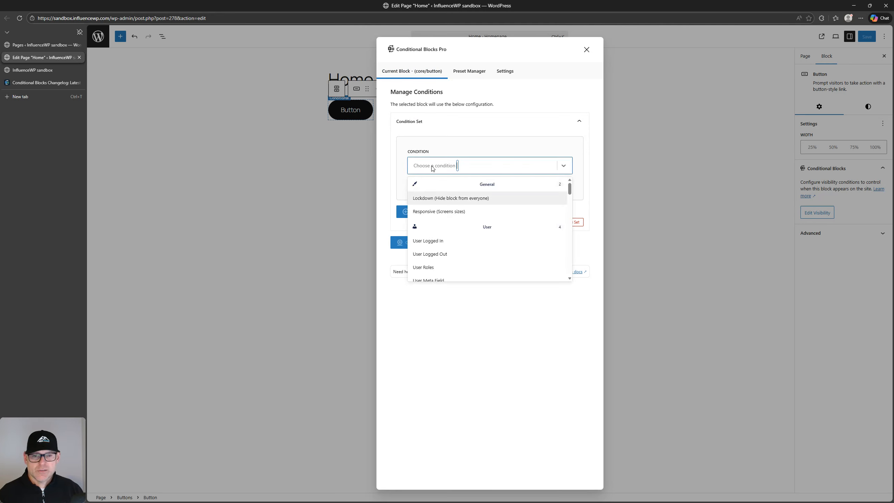
scroll(487, 220, "down", 8)
scroll(486, 220, "up", 8)
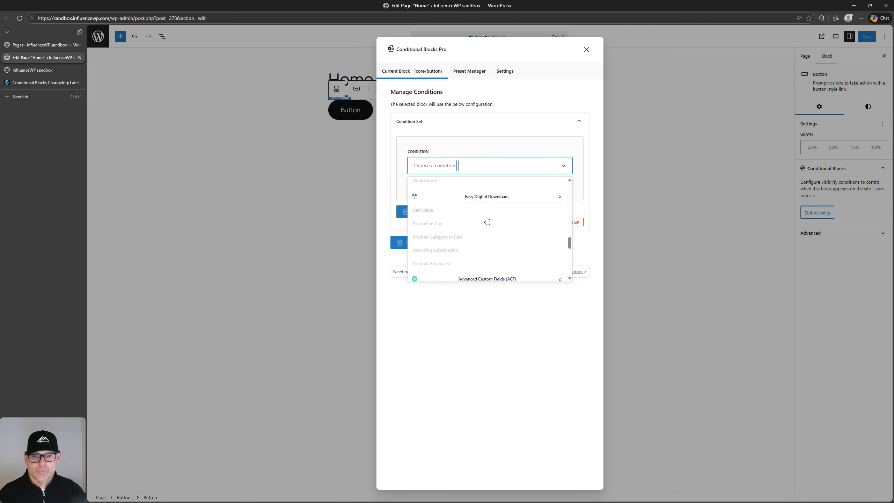
left_click(469, 170)
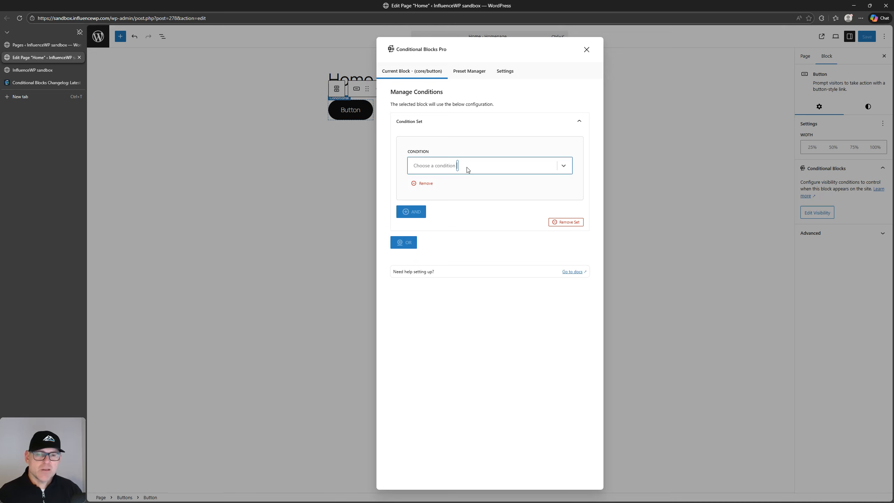
type("my p")
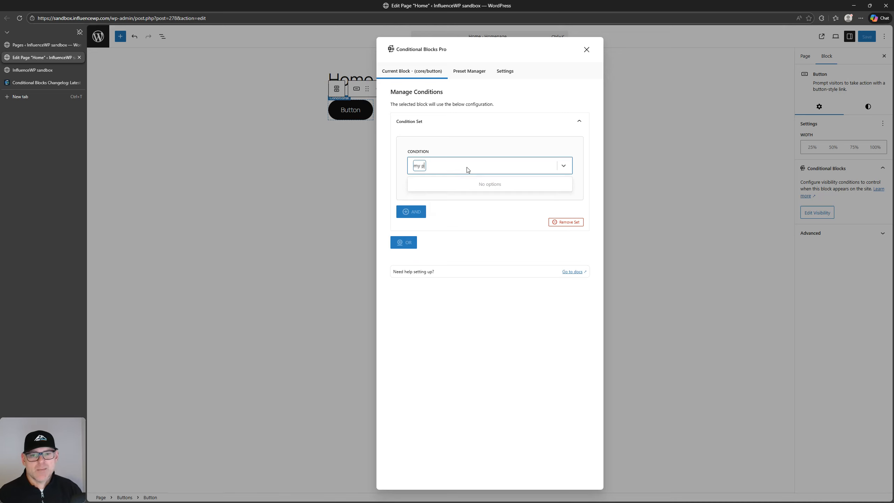
key("BackSpace")
key("BackSpace")
key("BackSpace")
key("BackSpace")
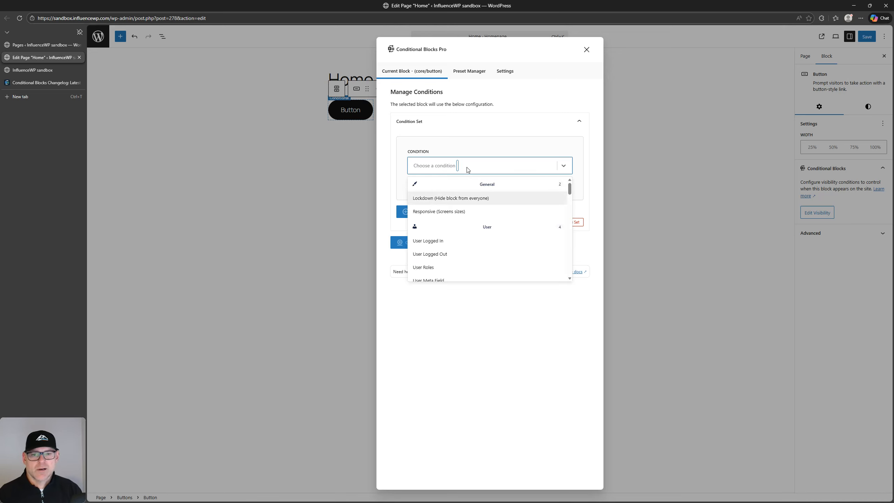
Set the button block's condition to Presets and select My Preset.
type("pre")
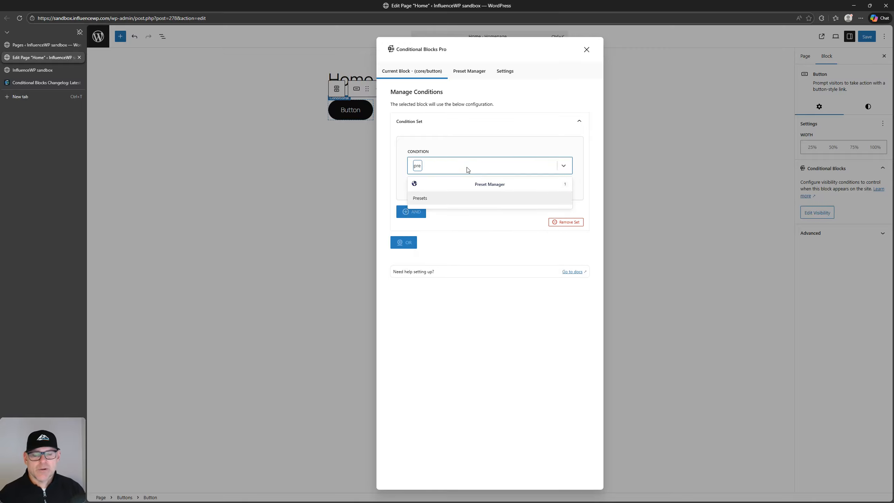
left_click(439, 200)
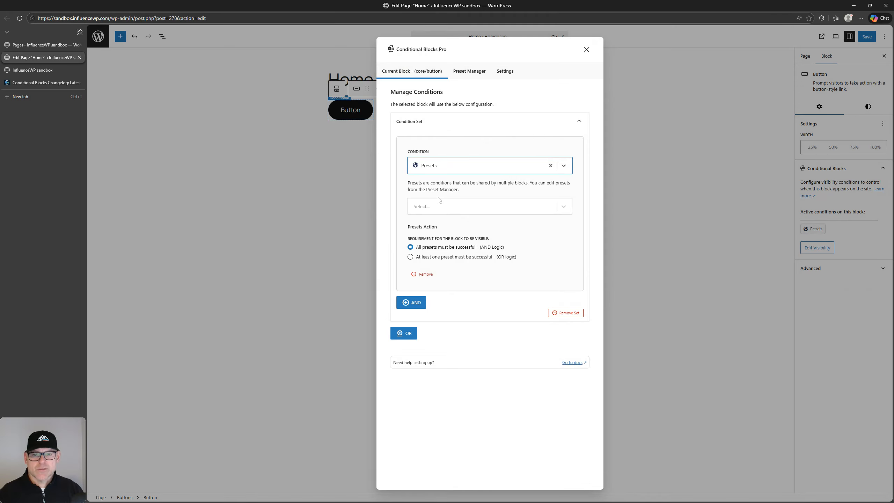
left_click(438, 208)
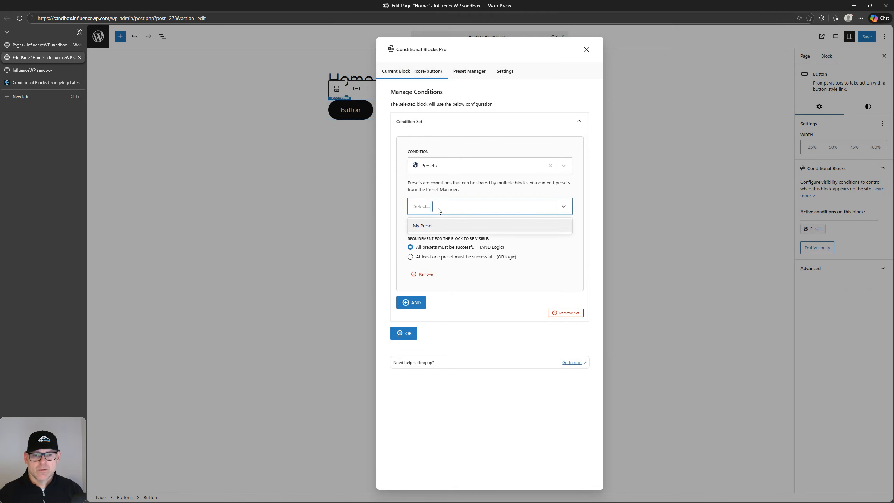
left_click(431, 227)
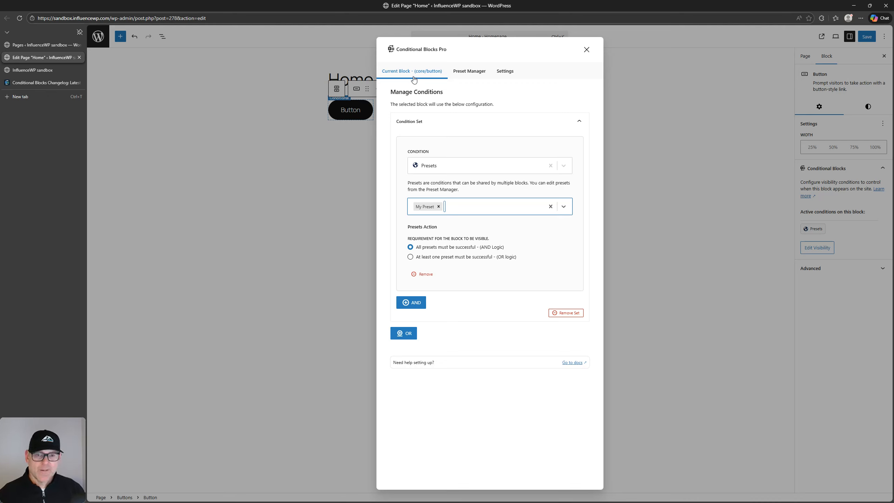
Expand My Preset in the preset manager to review its condition, and close the visibility settings.
left_click(468, 72)
left_click(443, 165)
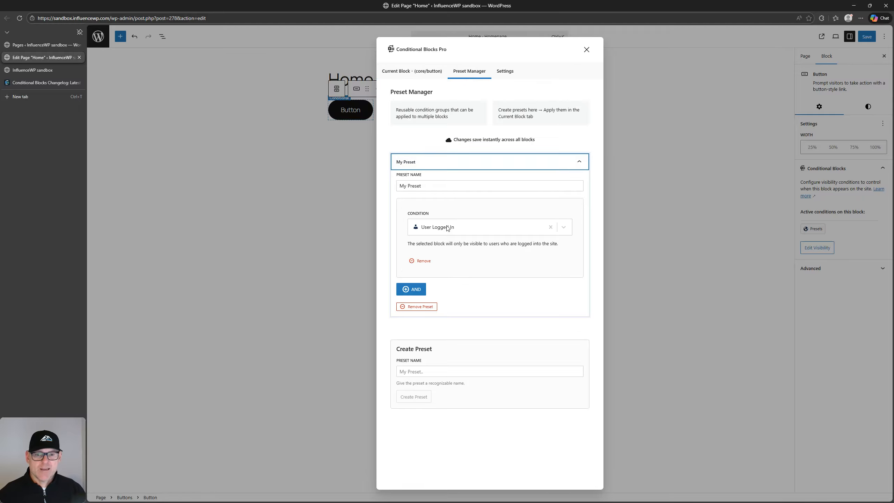
left_click(587, 50)
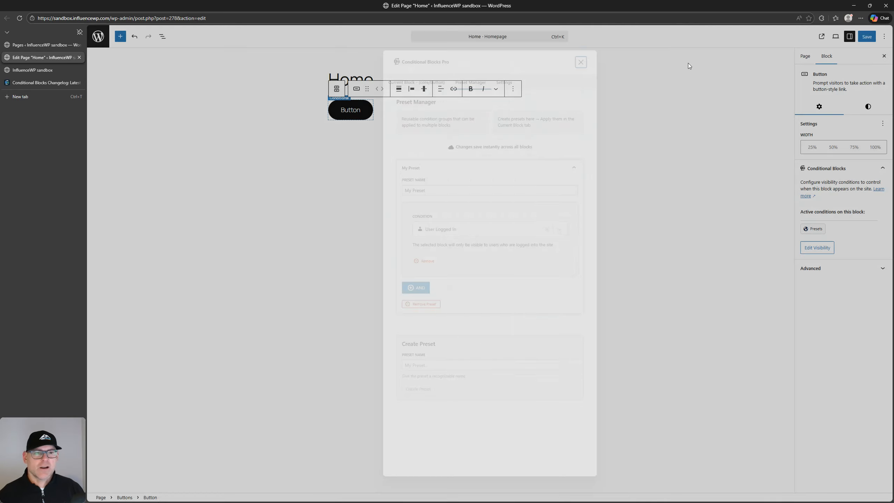
Reload the sandbox home page in the regular and InPrivate windows to check the button's visibility, then move the InPrivate window away.
left_click(24, 71)
left_click(20, 18)
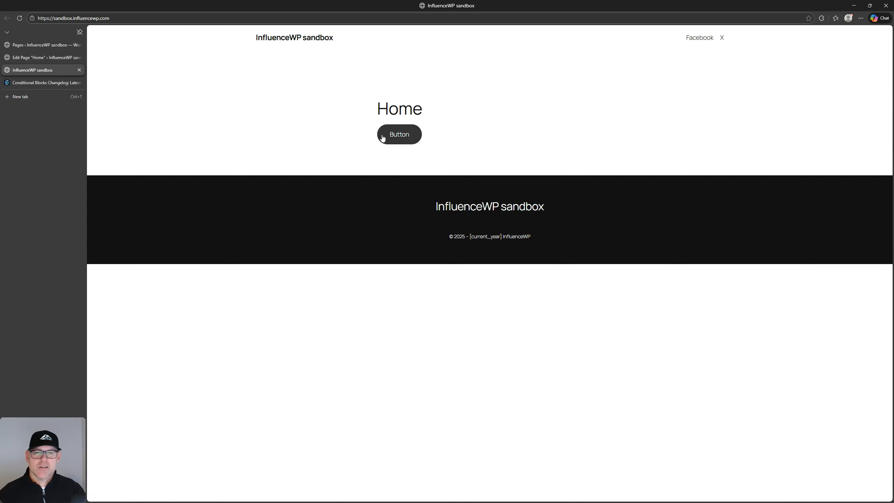
left_click_drag(893, 317, 582, 173)
double_click(582, 171)
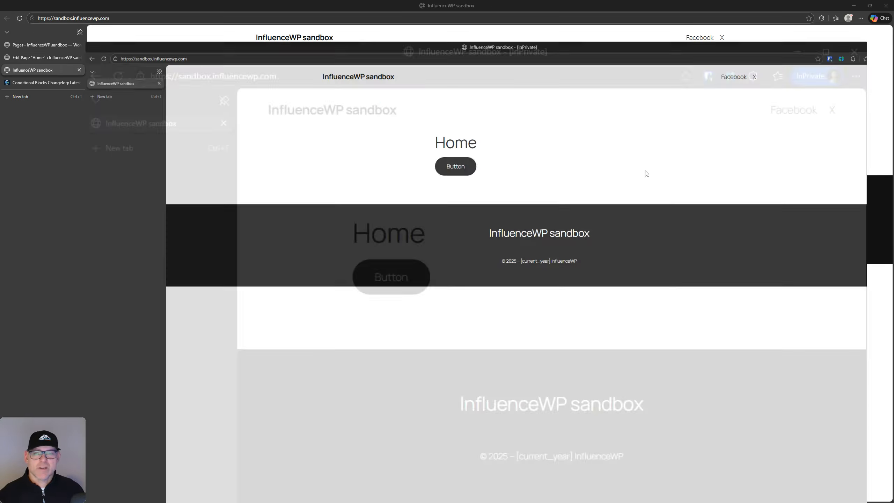
left_click(21, 23)
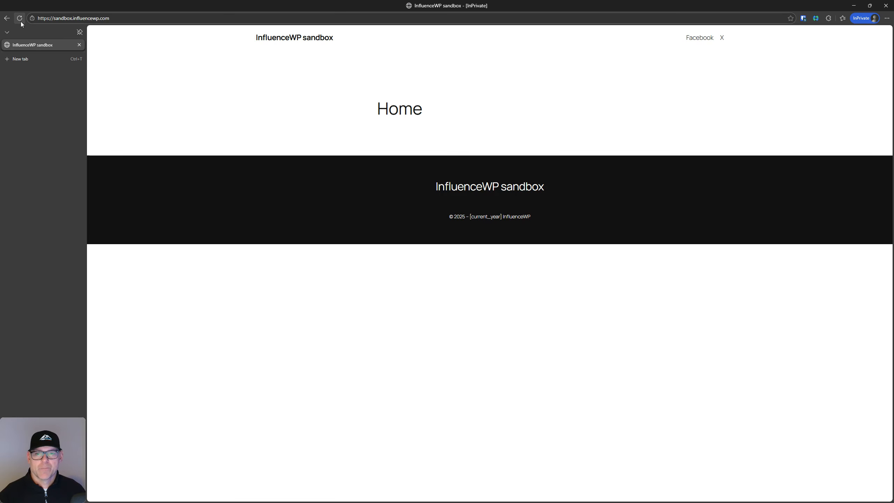
left_click_drag(206, 3, 893, 129)
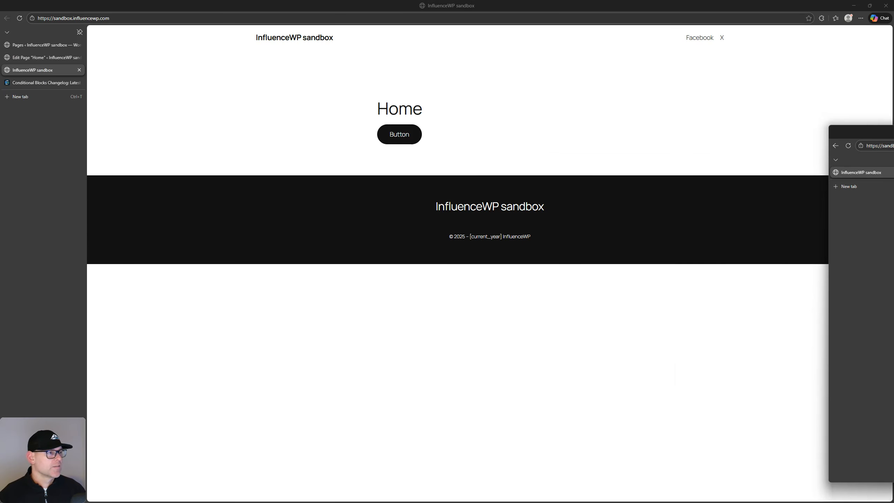
Return to the Home page editor and create a preset named "My Preset 2" from the button's visibility settings.
left_click(39, 57)
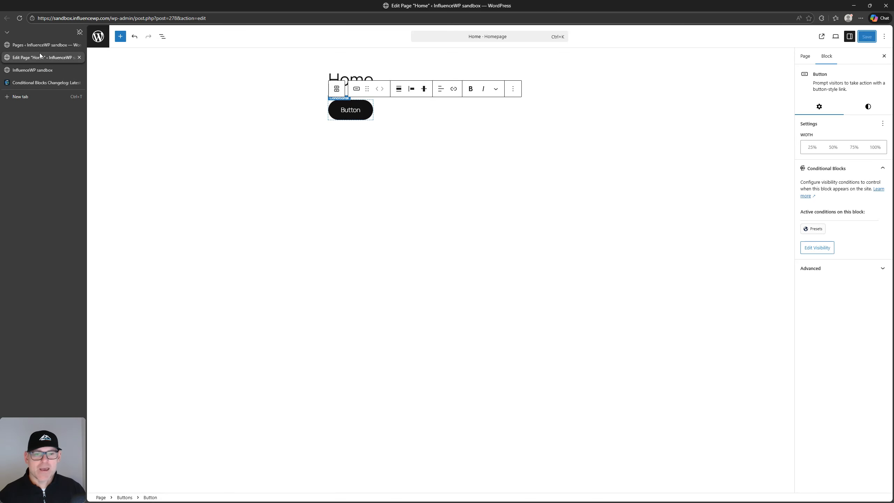
left_click(348, 110)
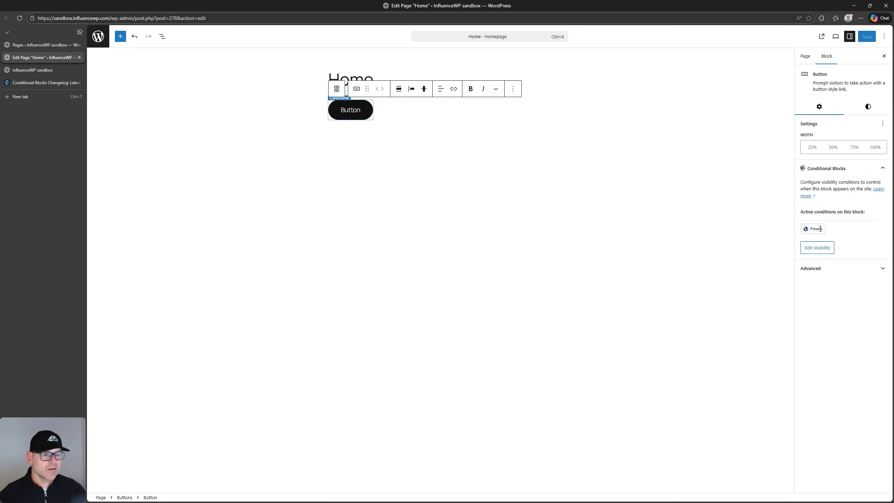
left_click(818, 247)
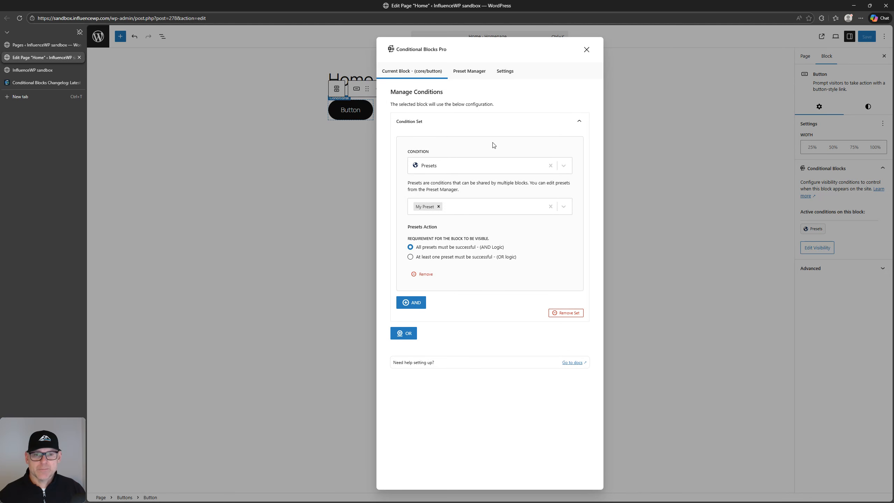
left_click(472, 72)
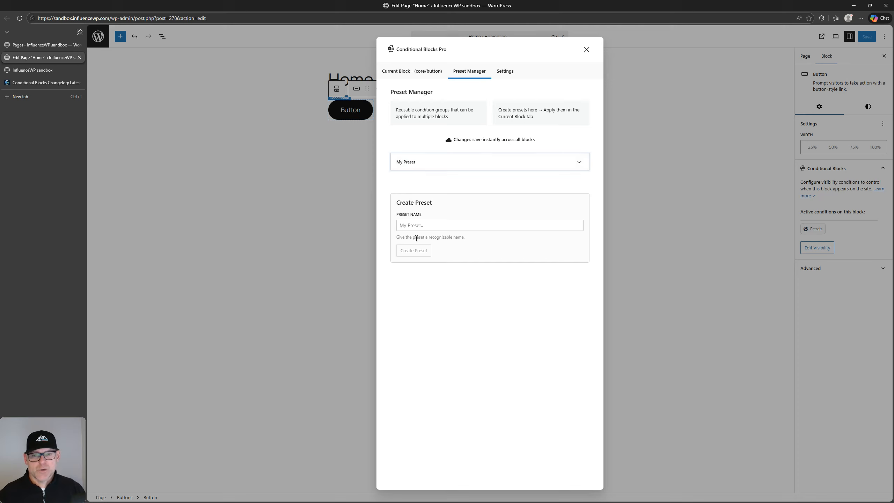
left_click(431, 227)
type("My Preset 2")
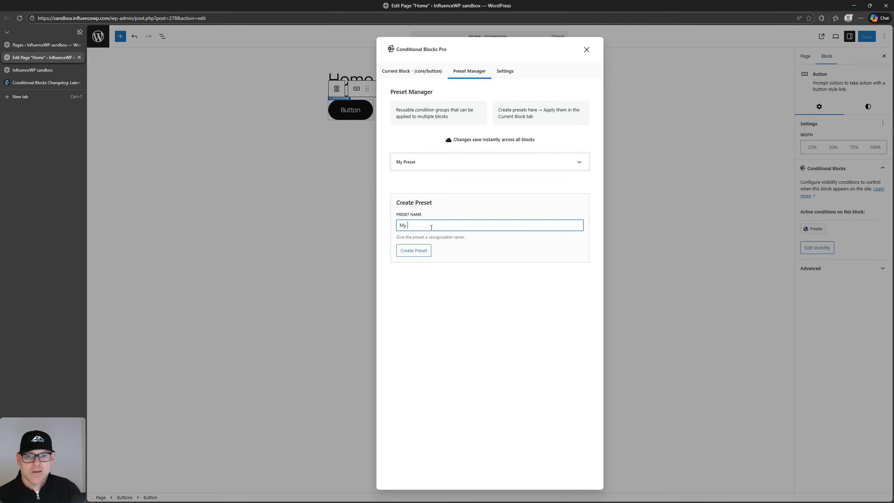
left_click(412, 252)
Give My Preset 2 a User Roles condition for the Author role, and collapse the preset.
left_click(428, 193)
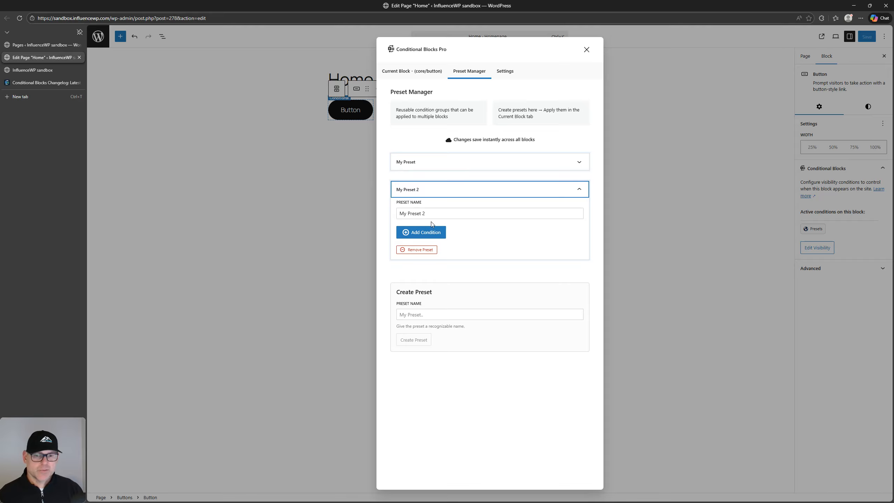
left_click(426, 233)
left_click(439, 254)
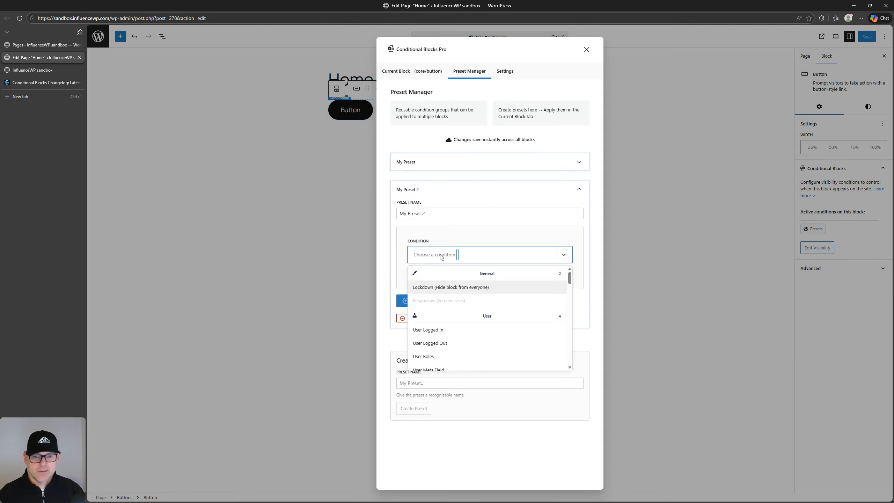
scroll(436, 319, "down", 3)
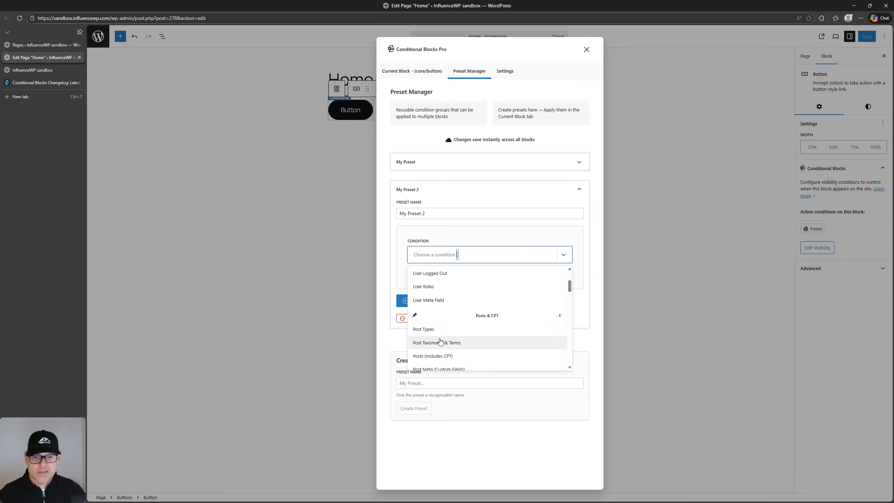
left_click(435, 290)
left_click(438, 305)
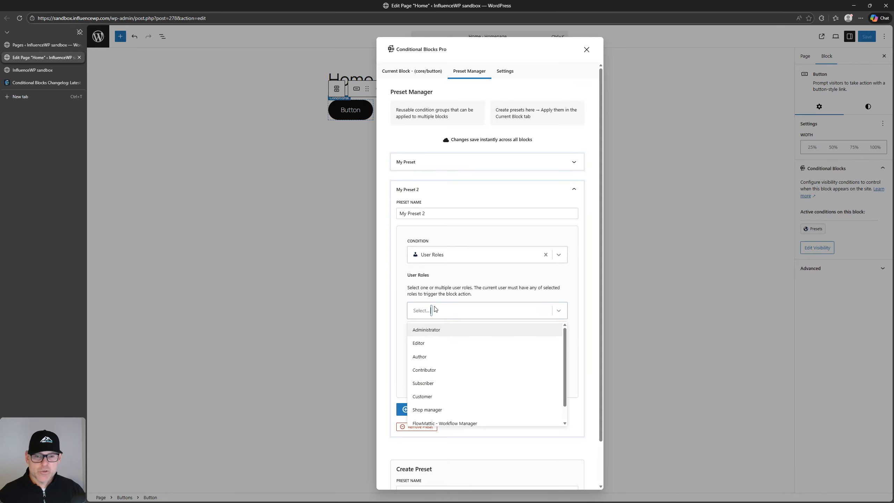
left_click(438, 359)
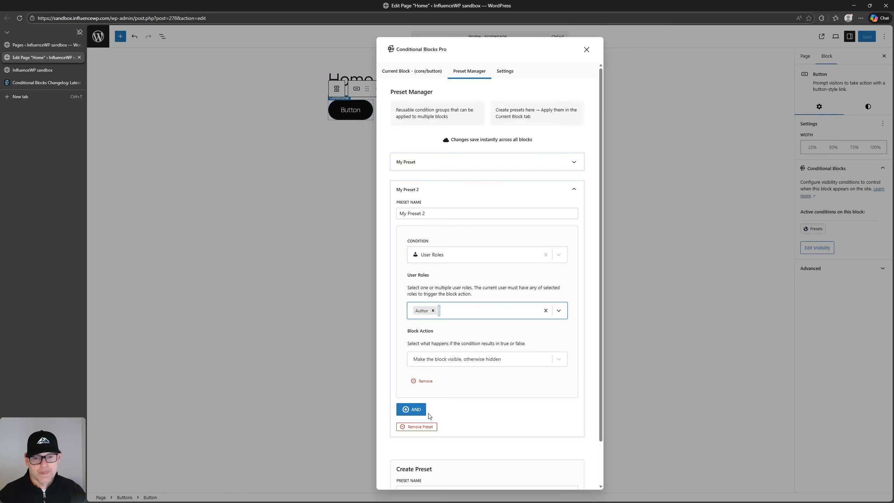
left_click(410, 191)
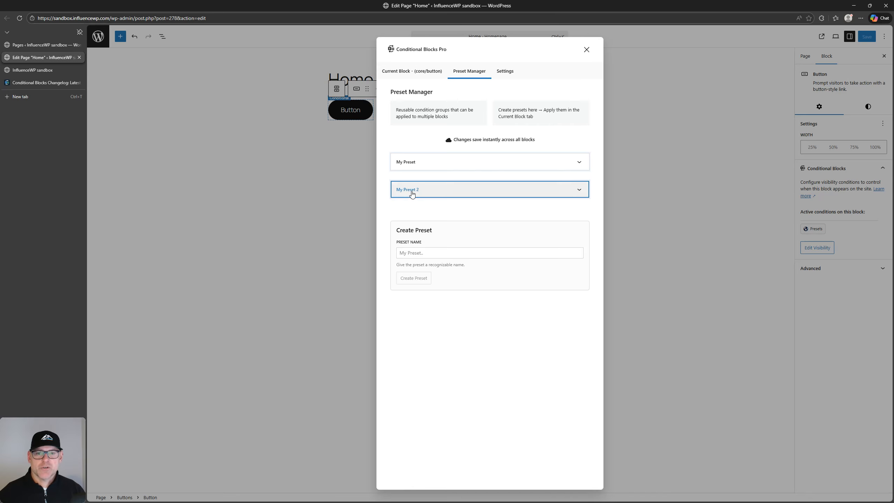
Add My Preset 2 alongside My Preset in the current button's Presets condition.
left_click(398, 75)
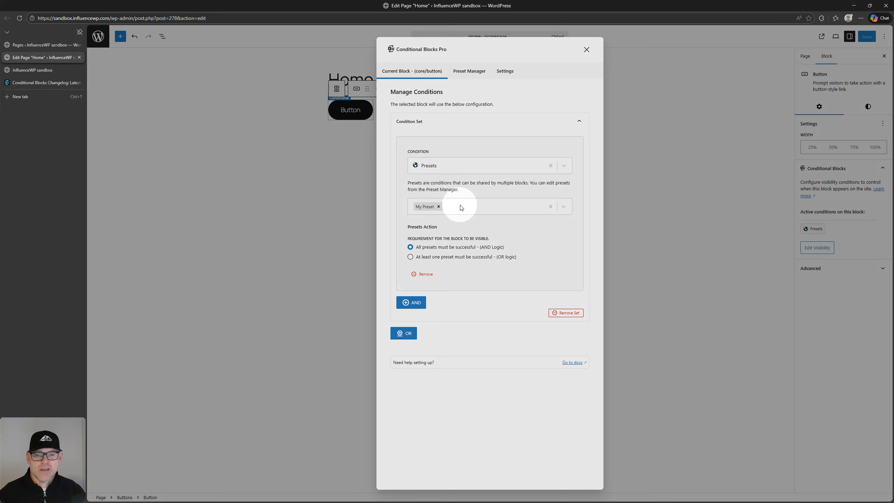
left_click(461, 208)
type("my")
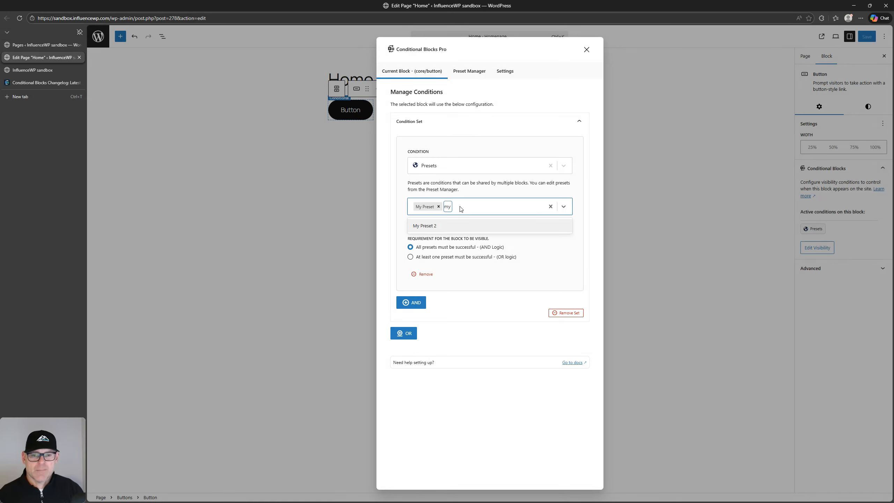
left_click(434, 226)
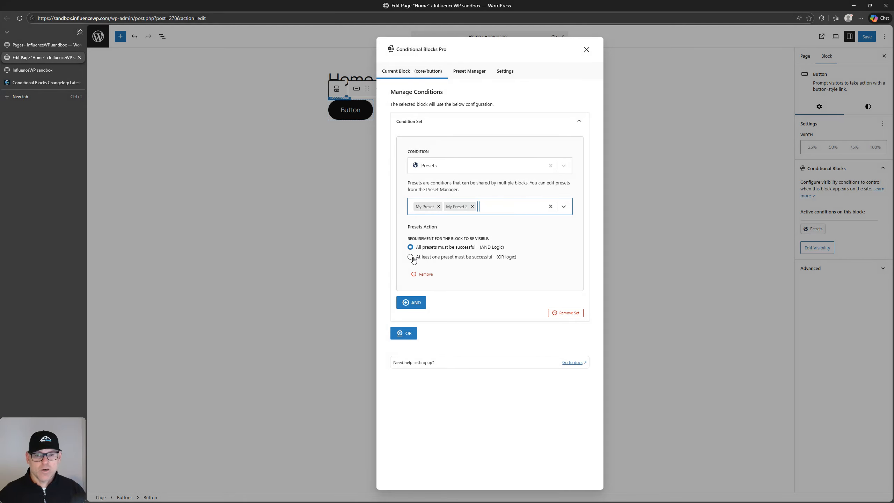
Try the OR logic for the presets, restore "All presets must be successful" (AND Logic), and save the page.
left_click(410, 256)
left_click(411, 247)
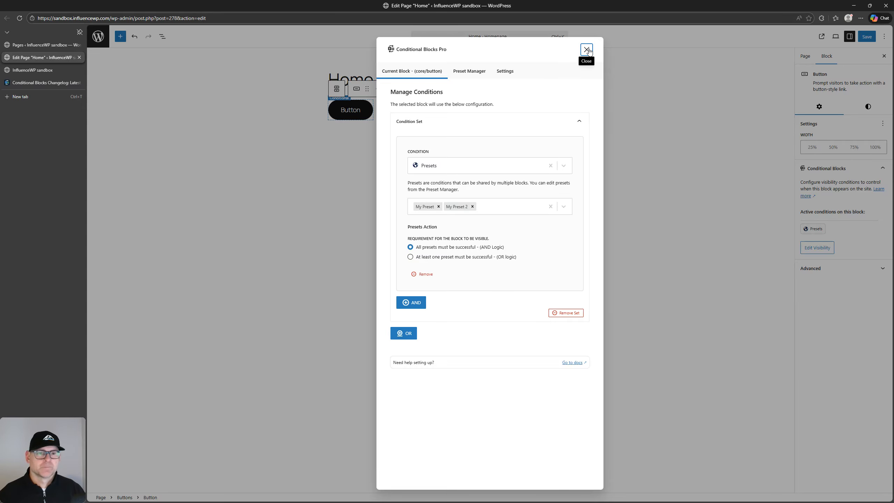
left_click(586, 49)
left_click(865, 39)
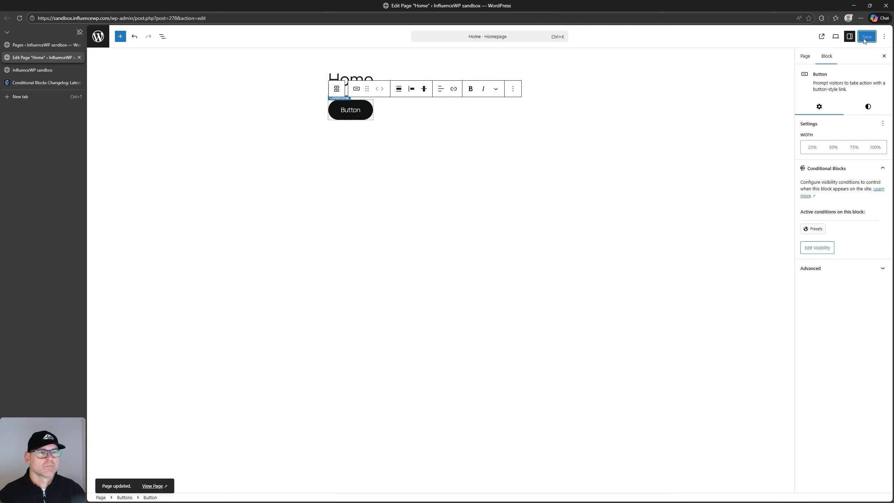
Reload the logged-in home page and compare the button's visibility with the InPrivate window under both presets.
left_click(32, 70)
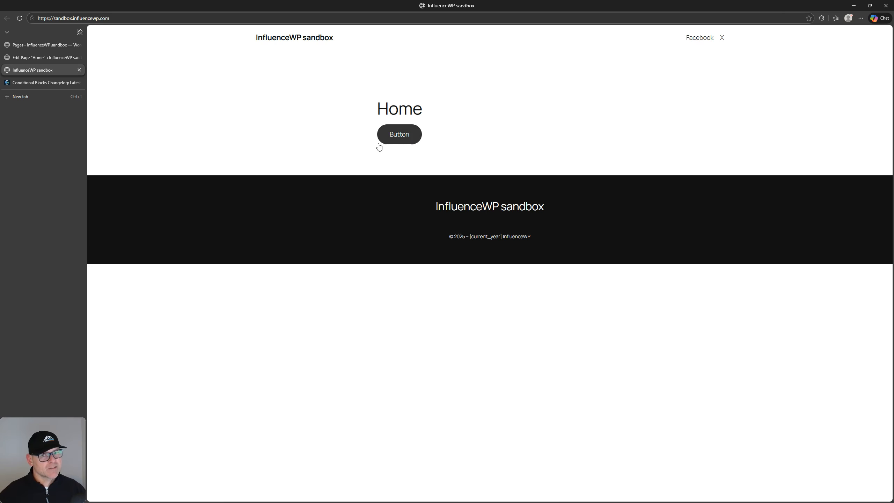
left_click(18, 18)
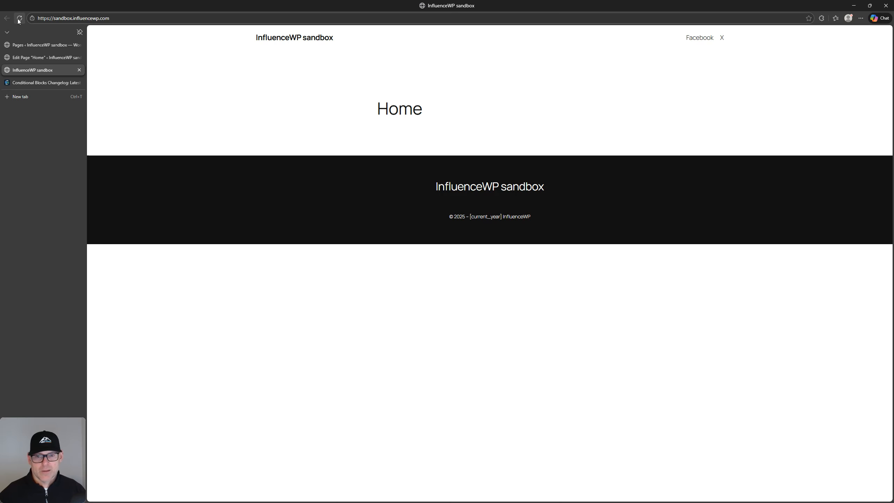
key("alt+Tab")
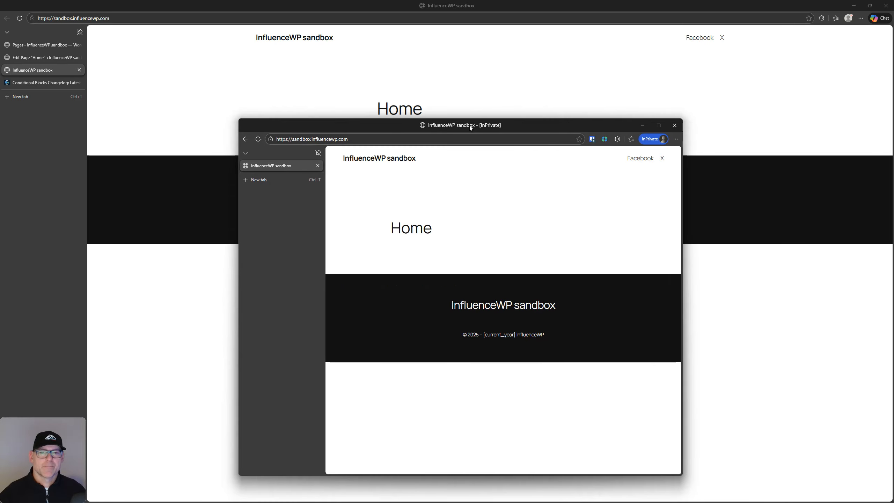
double_click(563, 123)
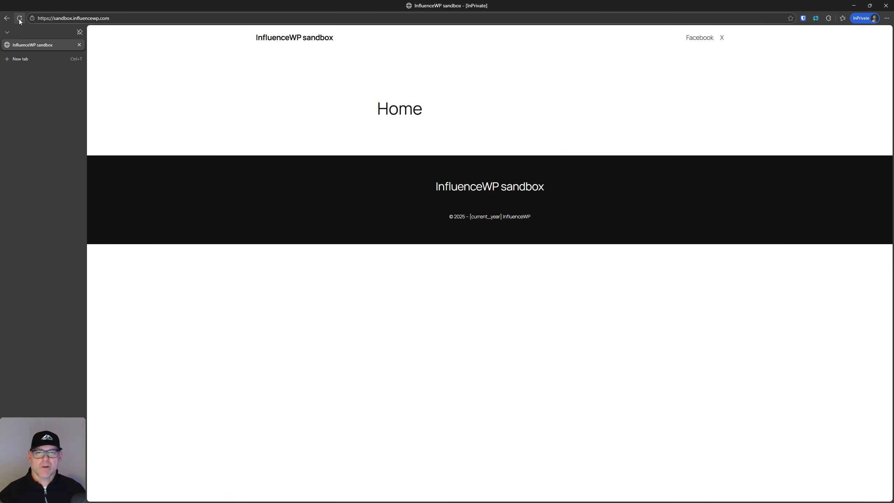
left_click_drag(330, 4, 893, 113)
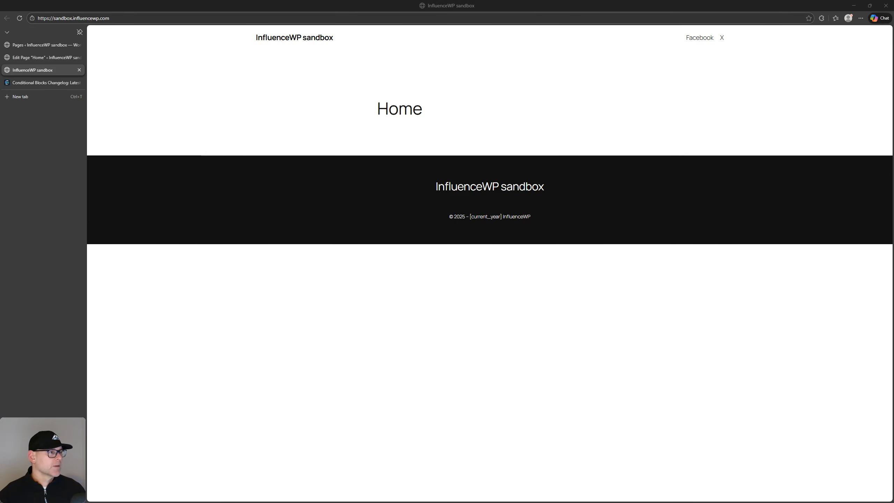
Reopen My Preset 2 from the button's visibility settings and set its User Roles condition to Administrator.
left_click(37, 59)
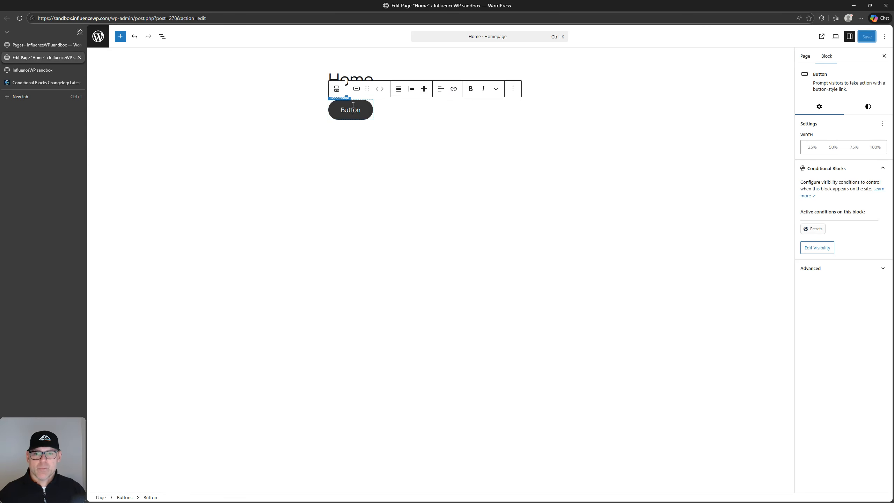
left_click(821, 251)
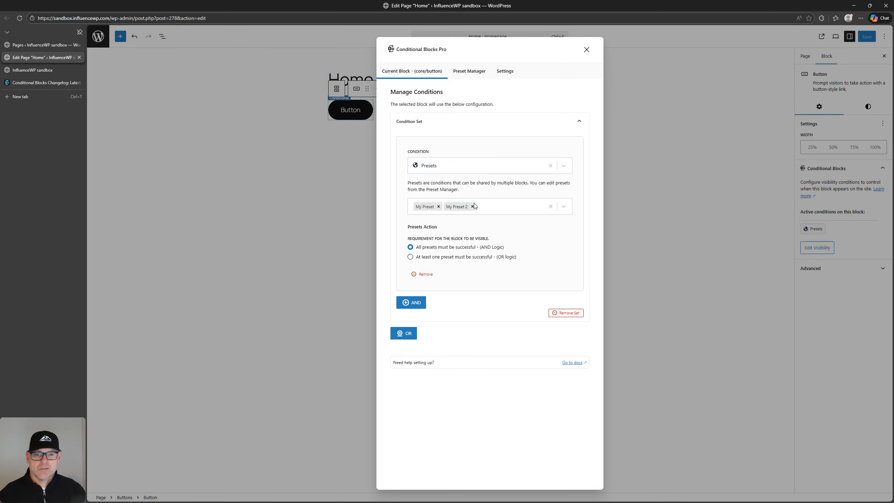
left_click(452, 70)
left_click(419, 190)
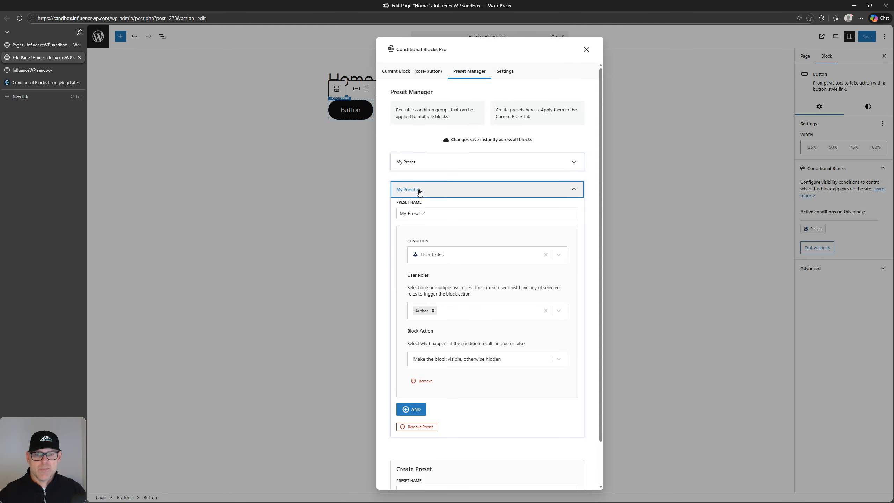
left_click(433, 310)
left_click(434, 315)
left_click(433, 330)
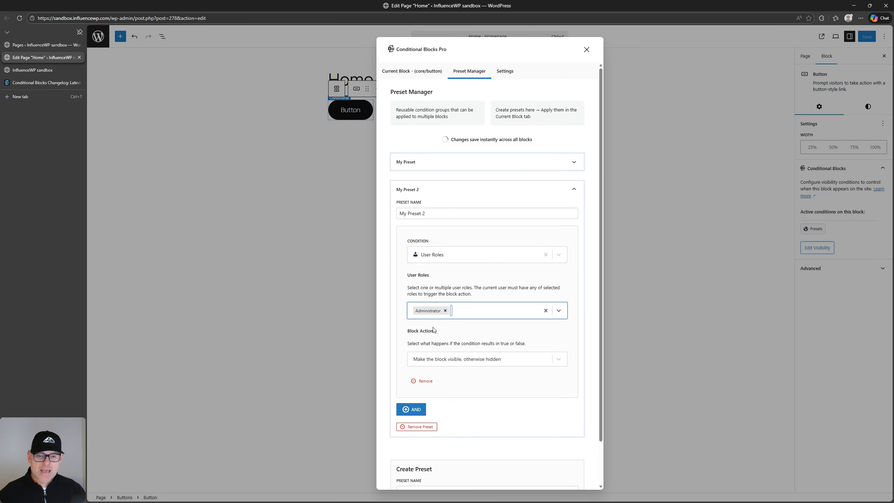
Review the other user roles offered for My Preset 2 without adding any, and return to the page editor.
left_click(461, 315)
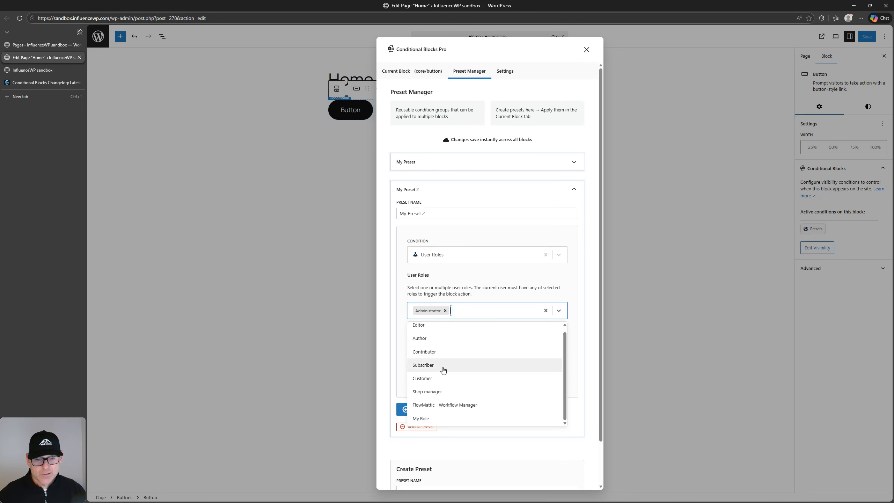
left_click(518, 278)
left_click(586, 50)
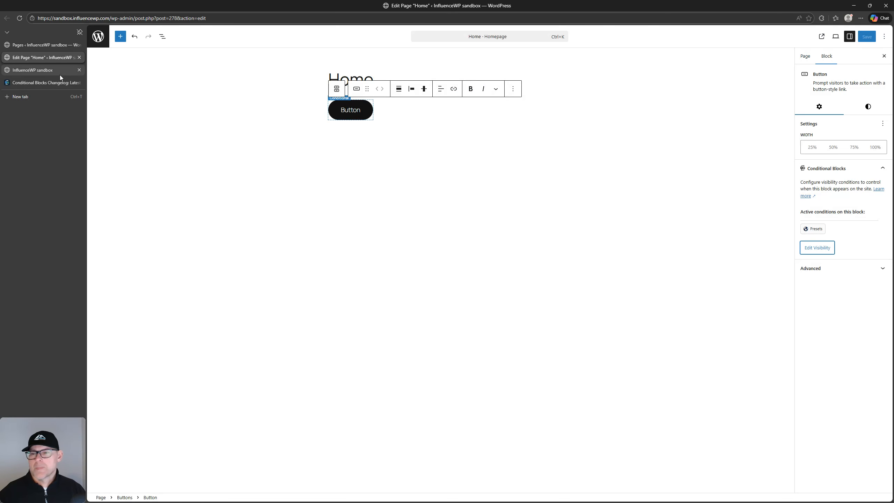
left_click(866, 36)
left_click(370, 102)
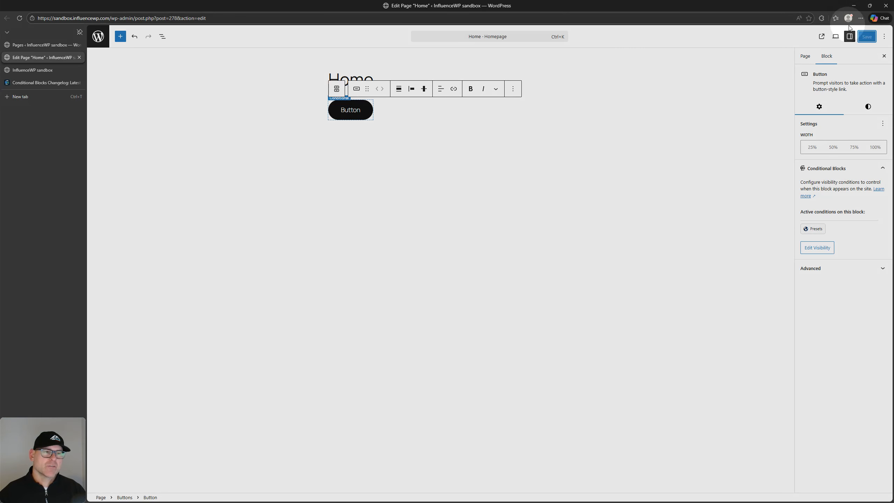
Reload the home page both logged in and in the InPrivate window to compare the button's visibility with the Administrator preset.
left_click(25, 69)
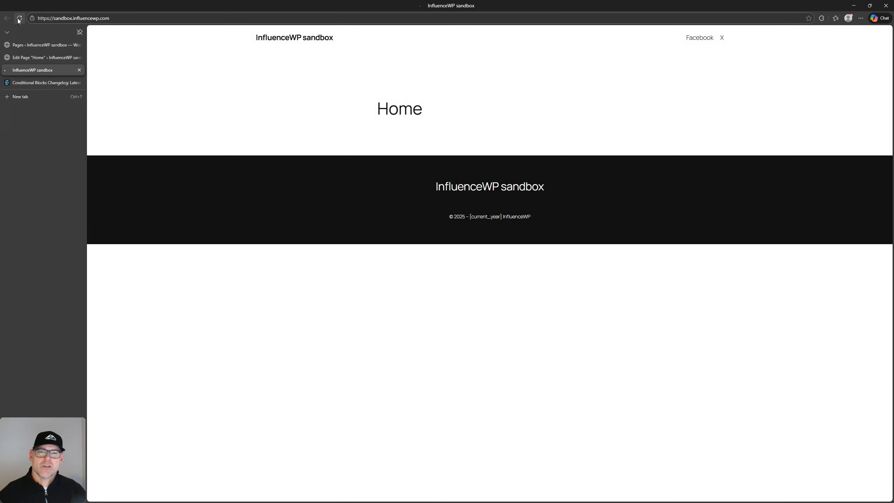
left_click(20, 18)
left_click_drag(893, 63, 439, 179)
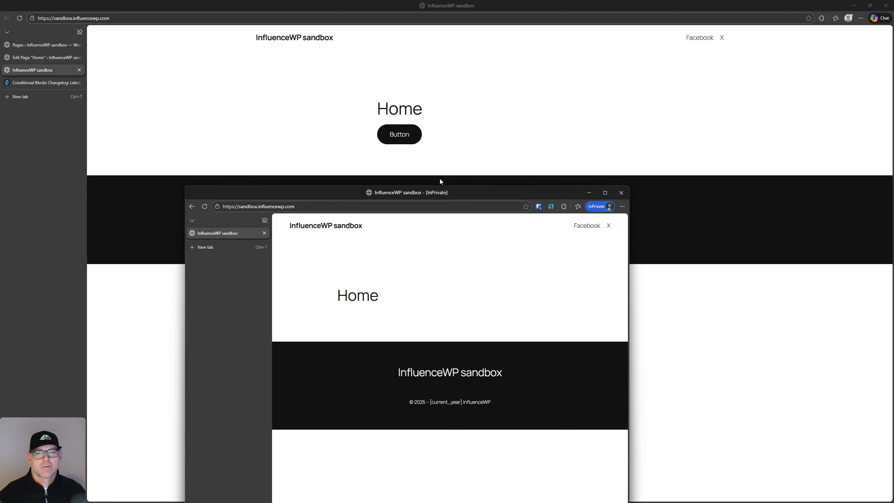
double_click(466, 195)
left_click(20, 18)
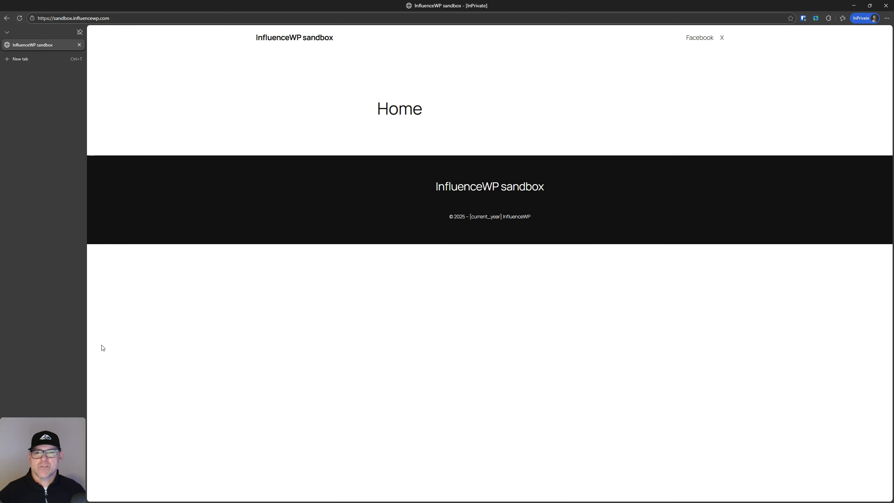
left_click_drag(299, 2, 893, 14)
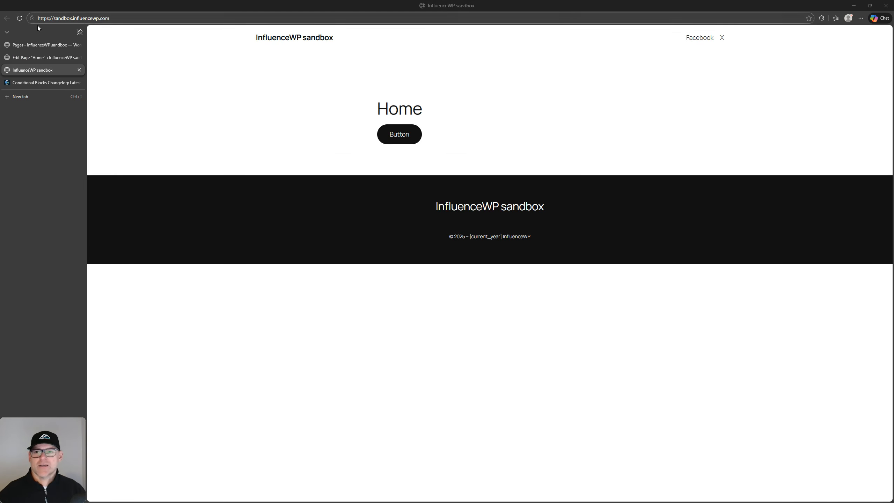
Return to the page editor and view the plugin's general settings from the button's visibility settings.
left_click(35, 57)
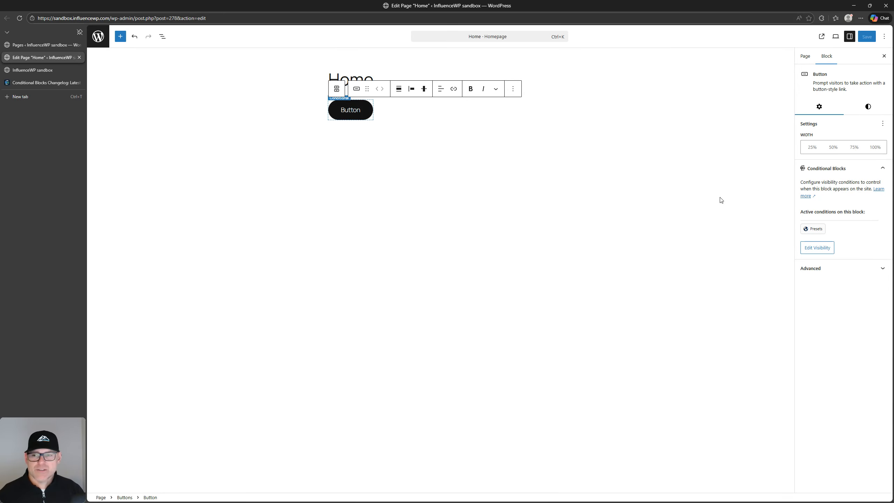
left_click(818, 247)
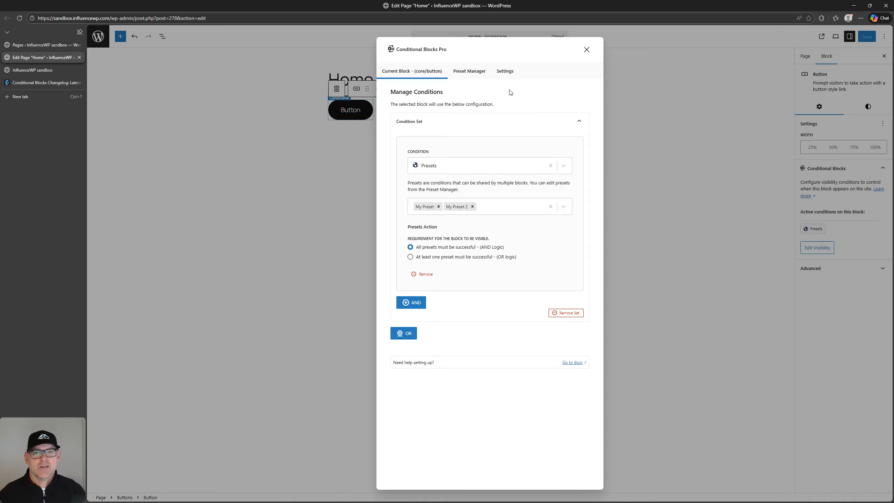
left_click(503, 72)
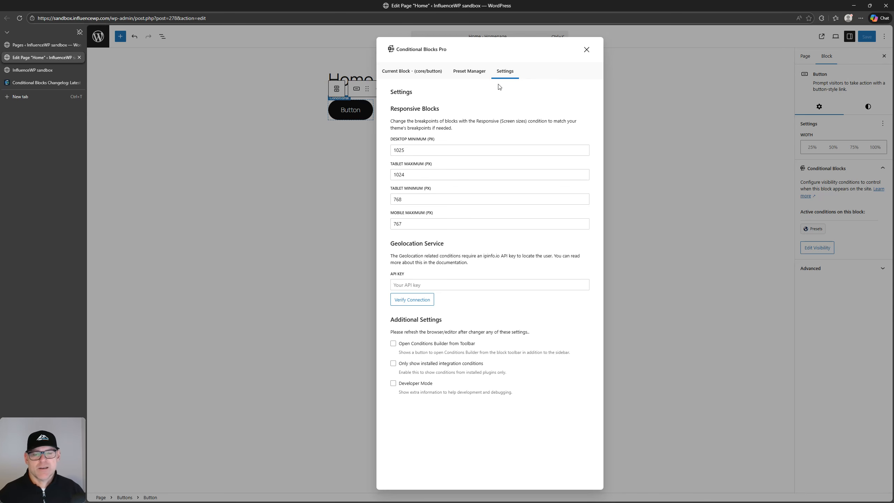
left_click(586, 49)
Delete the button and its parent Buttons block from the Home page.
left_click(514, 89)
left_click(518, 297)
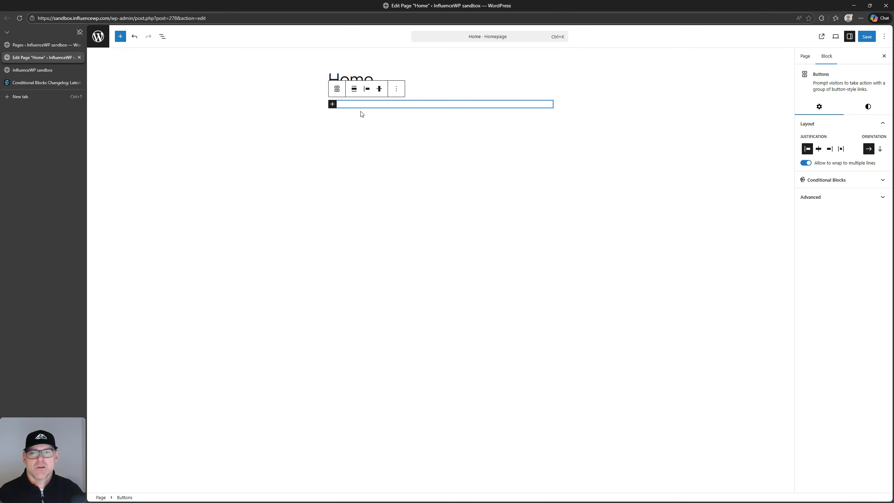
left_click(333, 104)
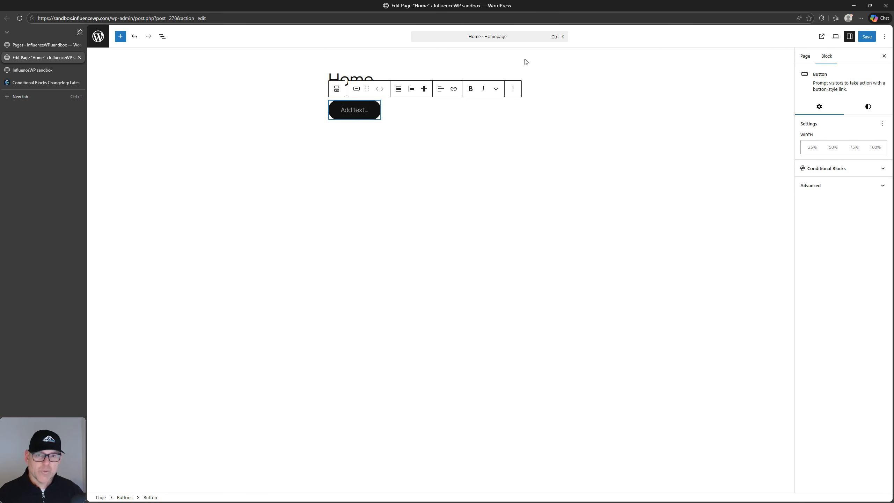
left_click(468, 162)
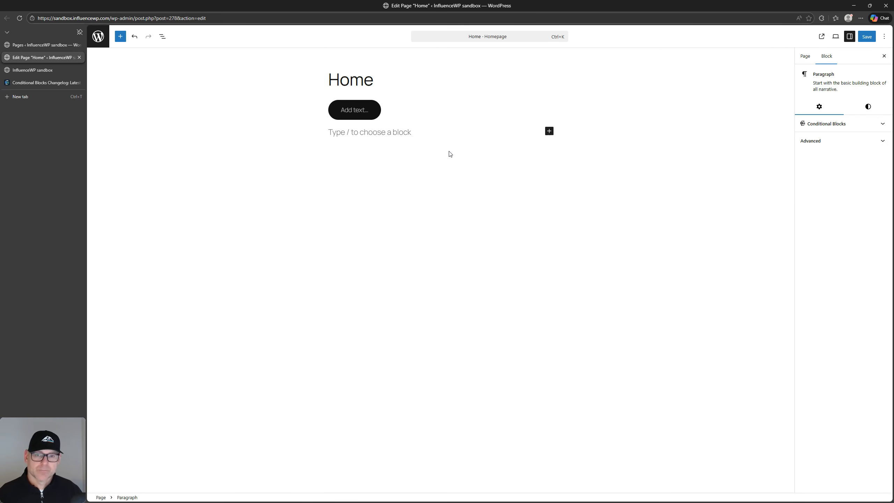
left_click(162, 36)
right_click(176, 73)
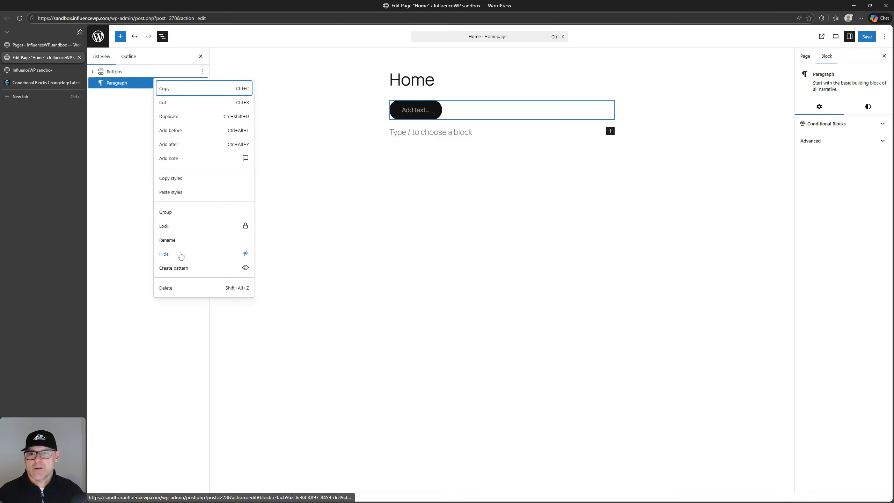
left_click(178, 288)
Insert an Image block below the Home title, using the beach photo with the leaning palm tree from the Media Library.
left_click(416, 103)
type("/im")
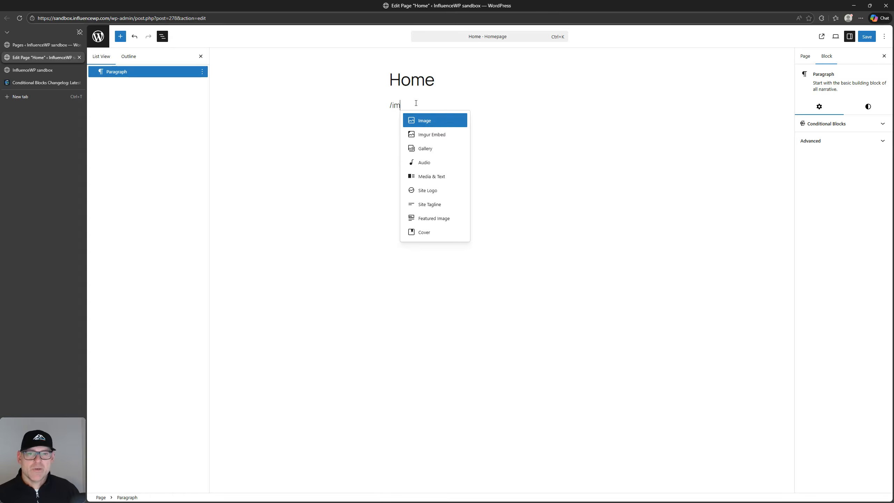
key("Return")
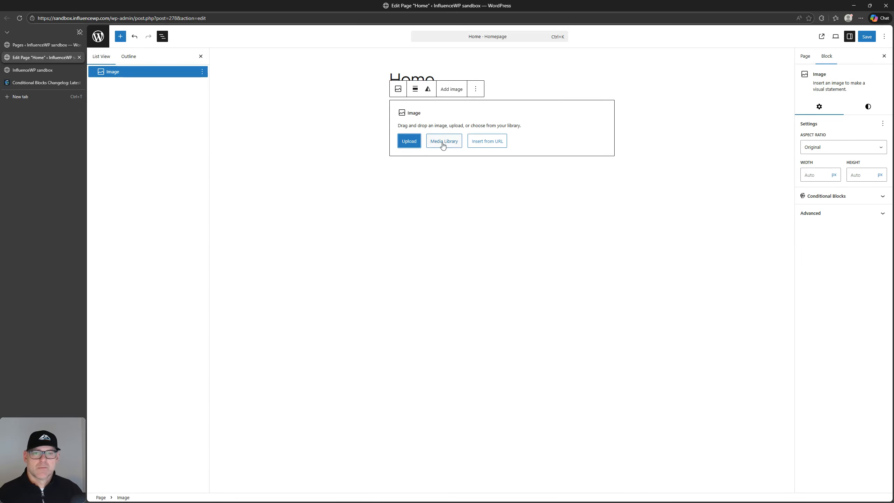
left_click(434, 143)
left_click(290, 111)
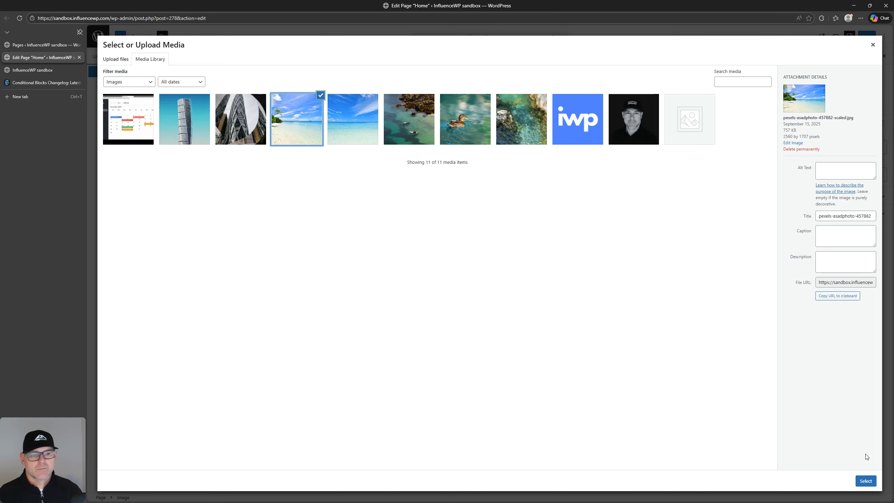
left_click(865, 481)
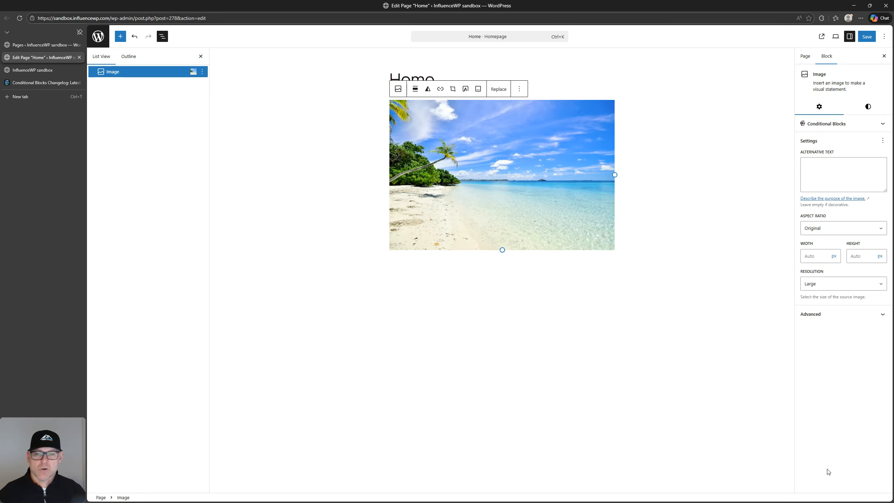
Open the image's visibility settings and examine the plugin's responsive breakpoints and the Geolocation Service API key setting.
left_click(507, 193)
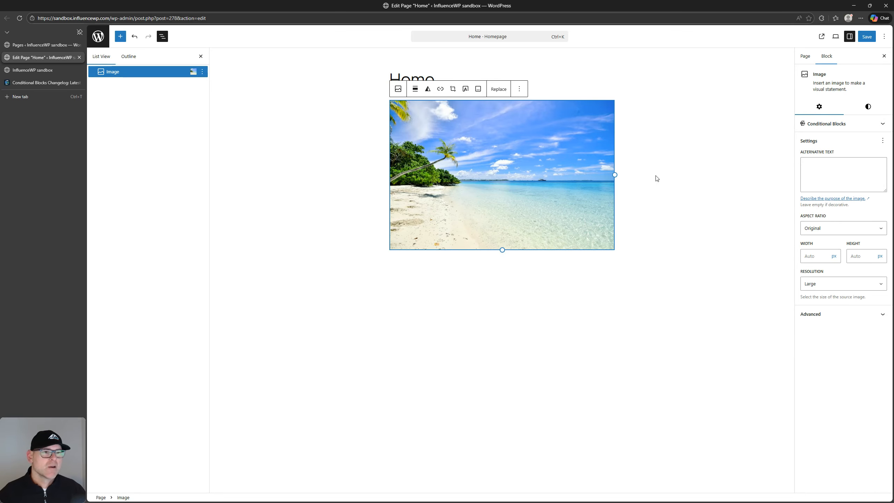
left_click(826, 124)
left_click(817, 168)
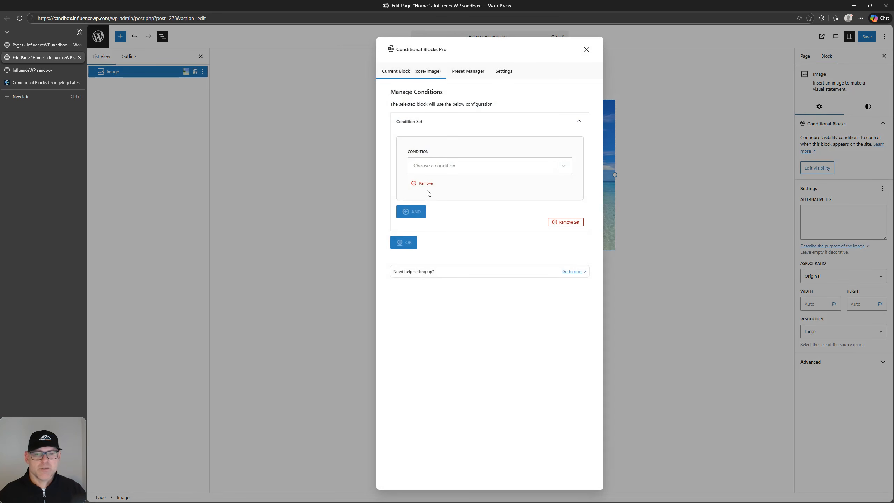
left_click(503, 71)
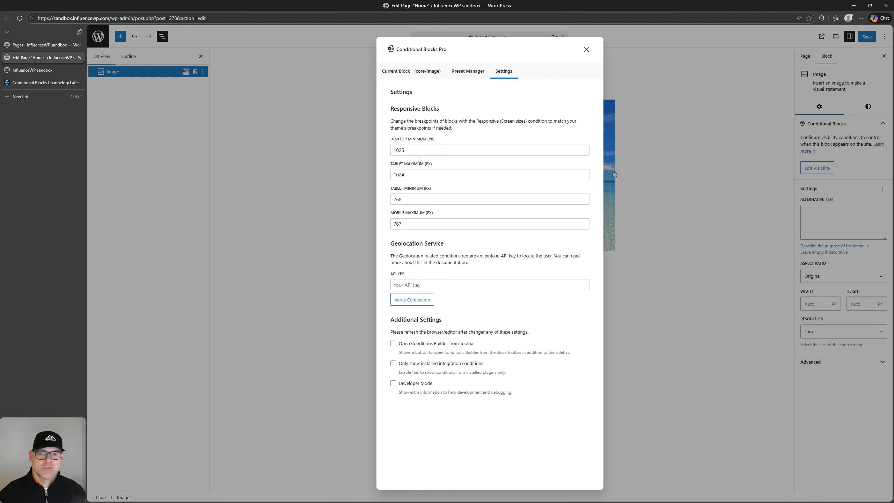
left_click_drag(427, 148, 357, 153)
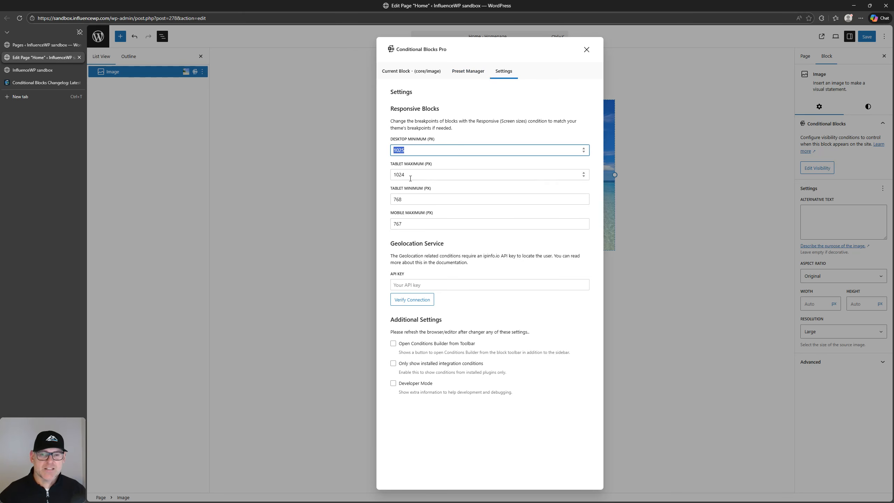
left_click_drag(420, 175, 379, 197)
left_click(411, 224)
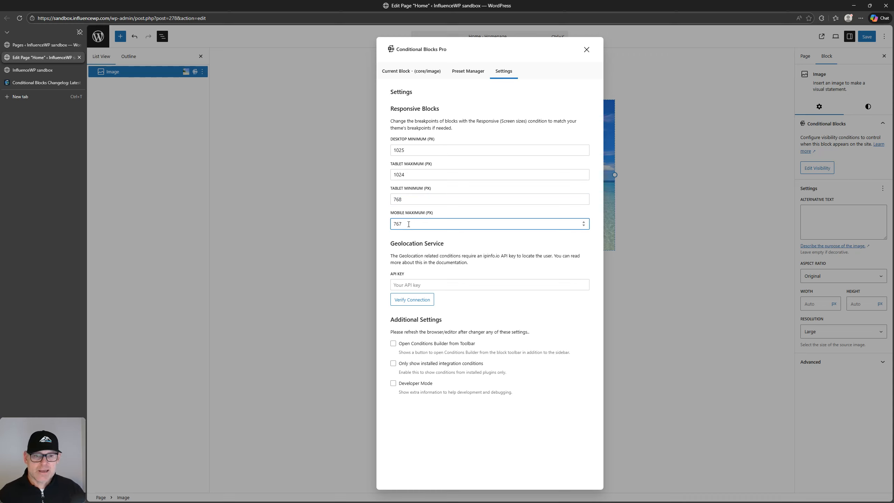
left_click(419, 286)
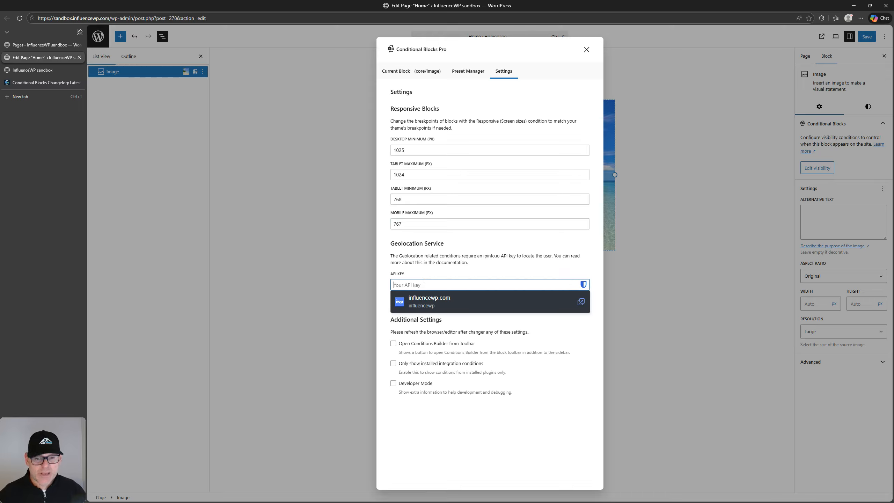
left_click(445, 270)
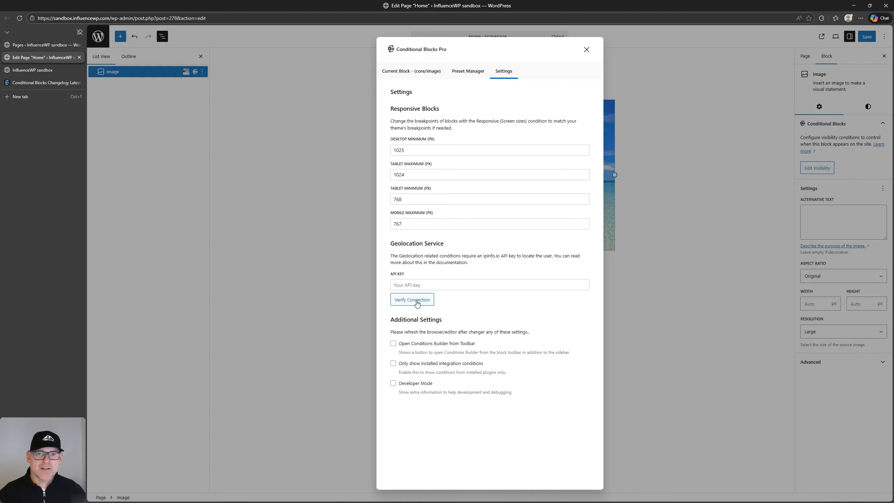
Look through the Conditional Blocks online documentation overview and the "How to Add Conditions to WordPress Blocks" guide.
left_click(26, 82)
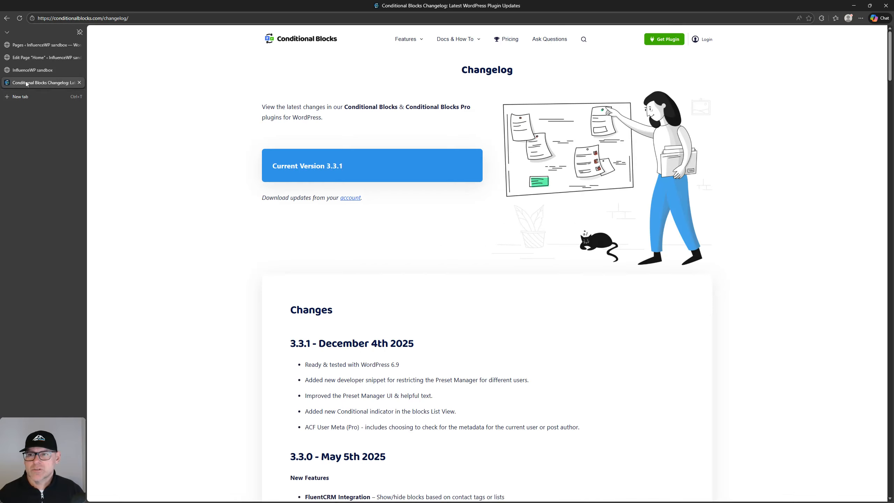
mouse_move(454, 39)
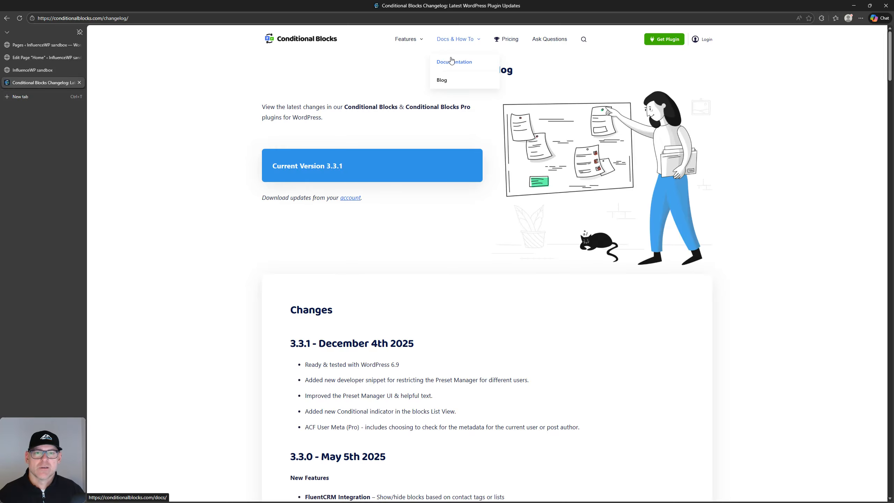
left_click(452, 60)
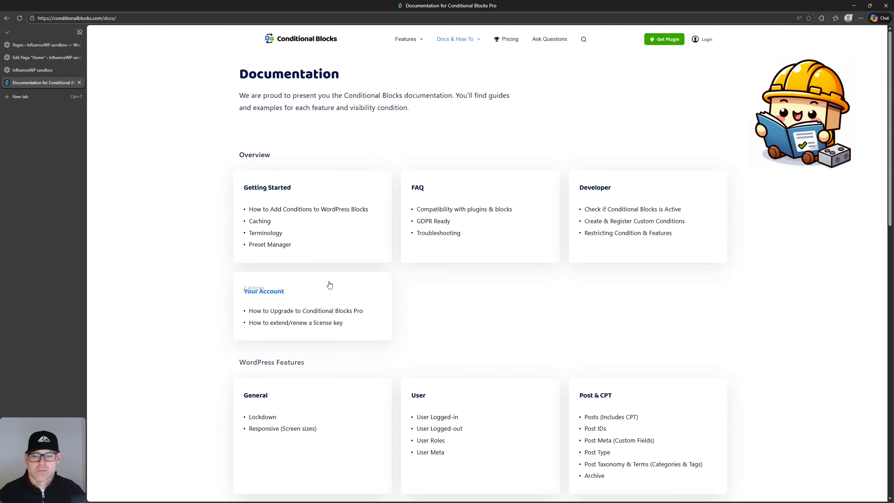
scroll(352, 253, "down", 10)
scroll(343, 211, "up", 9)
scroll(340, 216, "down", 12)
scroll(336, 221, "up", 13)
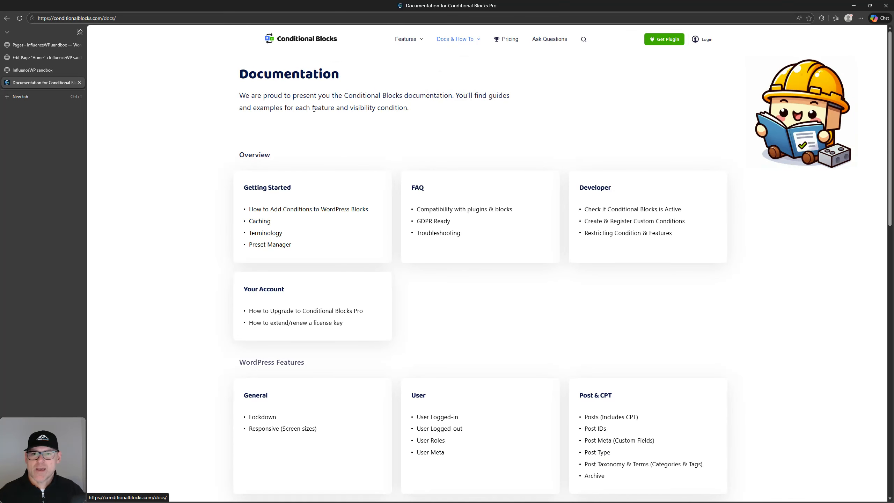
left_click(270, 211)
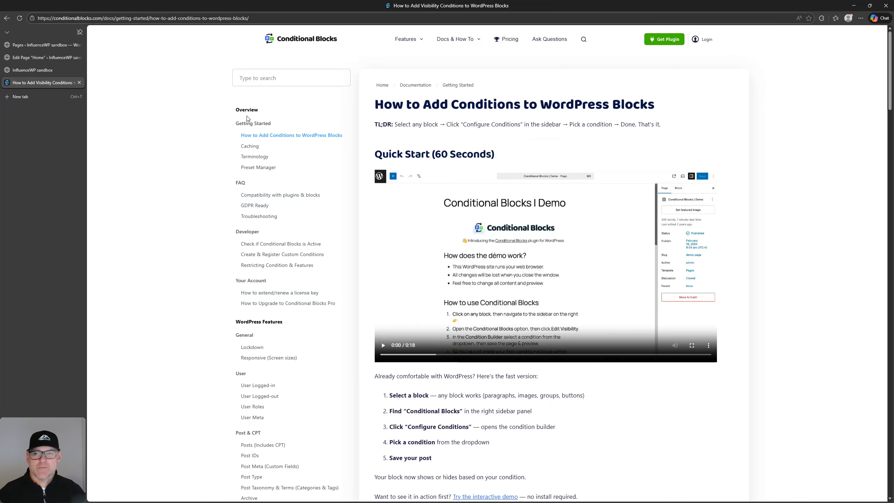
left_click(7, 18)
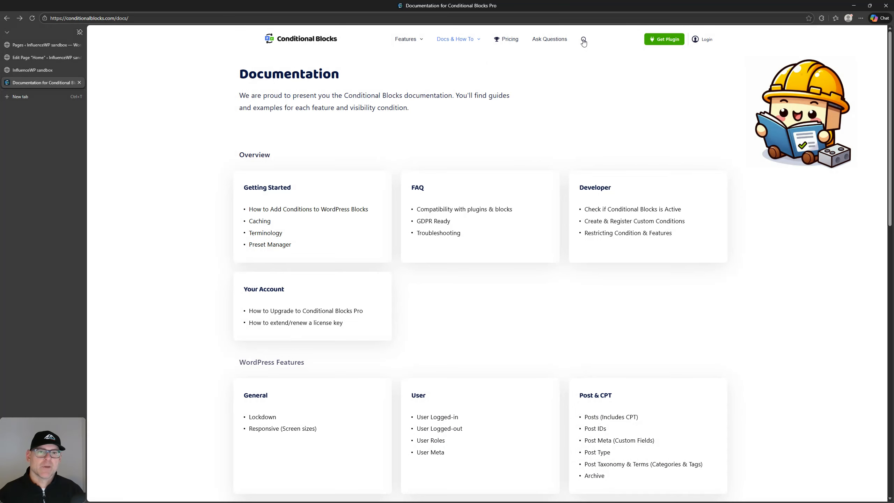
Search the Conditional Blocks website for "api" and open the Geolocation Country article.
left_click(583, 39)
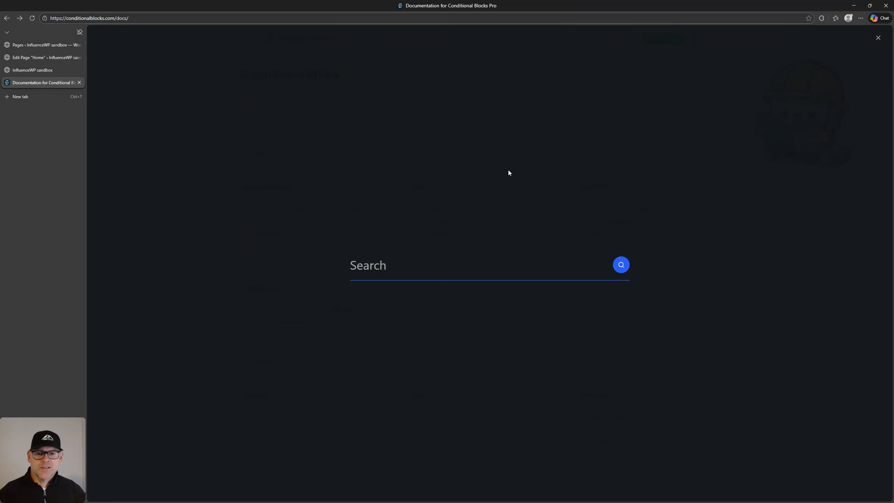
type("api")
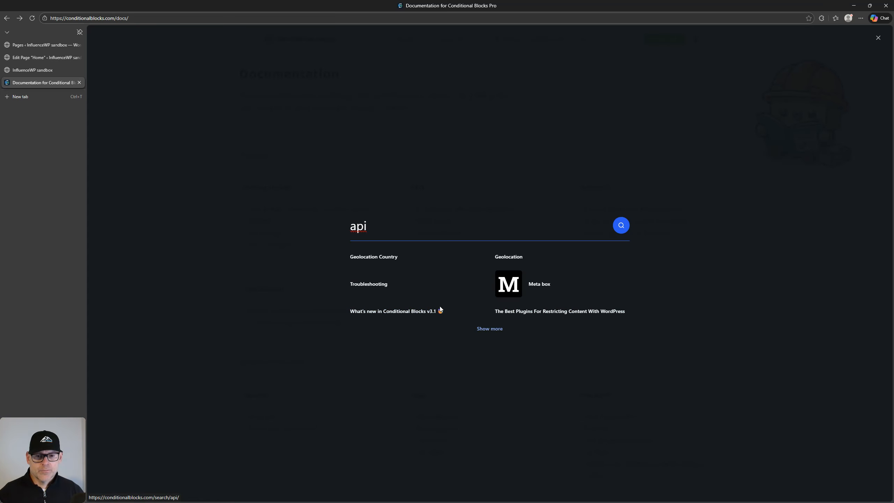
left_click(387, 260)
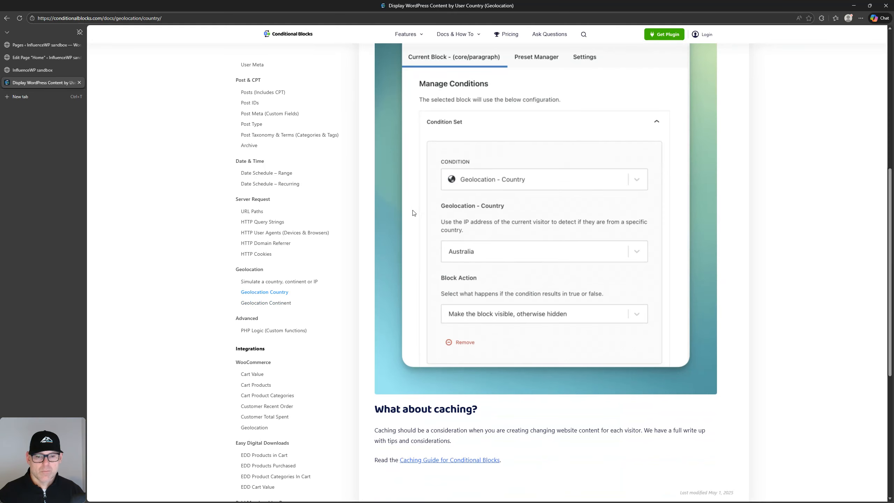
Search the documentation articles for "api" from the Geolocation Country page.
scroll(245, 149, "up", 10)
left_click(278, 63)
type("api")
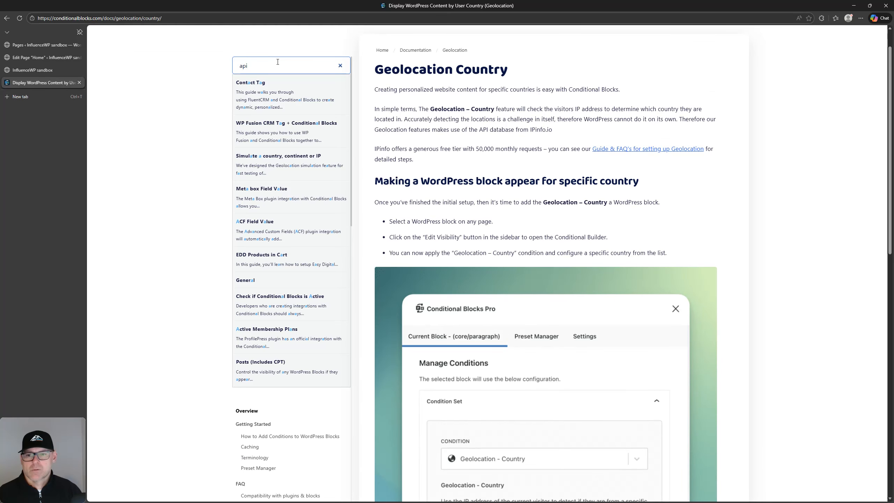
Search the documentation for "geolocation" and open the WooCommerce Geolocation article about country-specific content.
key("BackSpace")
key("BackSpace")
key("BackSpace")
type("geolato")
key("BackSpace")
key("BackSpace")
type("cation")
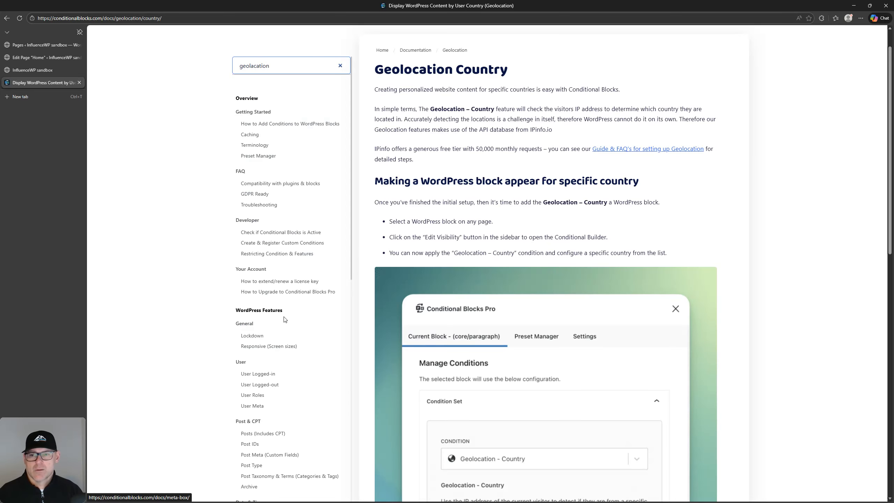
key("BackSpace")
key("BackSpace")
key("BackSpace")
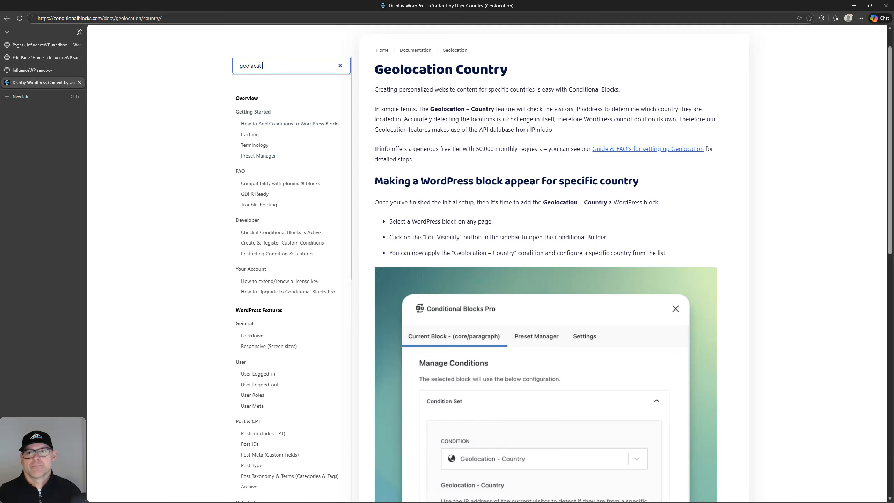
type("ocation")
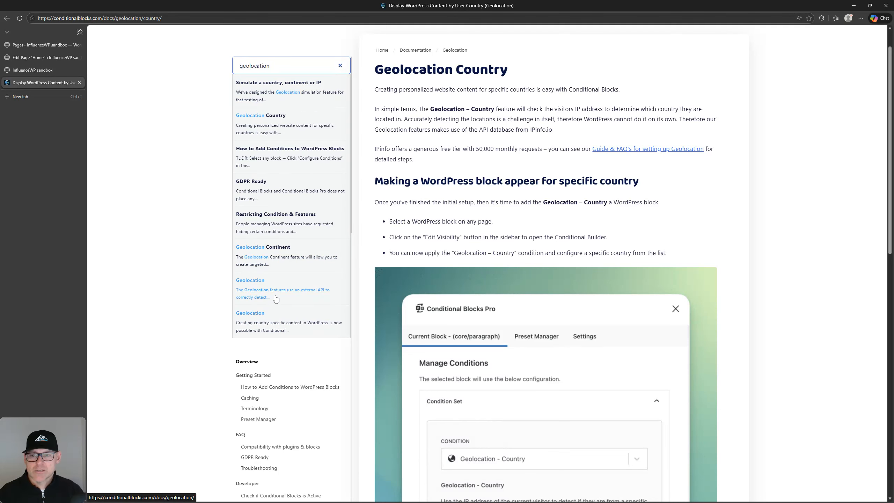
left_click(283, 328)
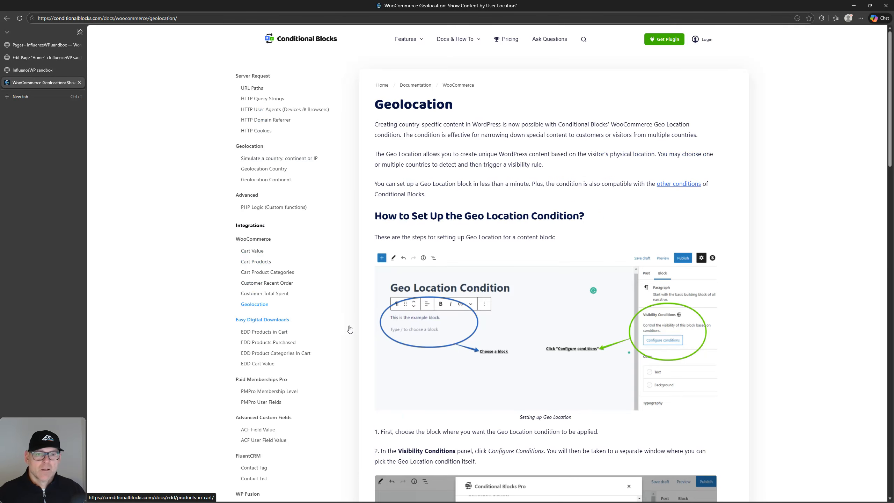
Search the documentation for "geolocation api" and open the Geolocation article to read its steps for getting started with an IPinfo API key.
scroll(363, 330, "down", 6)
scroll(517, 301, "up", 7)
scroll(278, 85, "up", 6)
left_click(278, 86)
type("geloa")
type("ction")
key("BackSpace")
key("BackSpace")
key("BackSpace")
key("BackSpace")
key("BackSpace")
key("BackSpace")
type("cation ap")
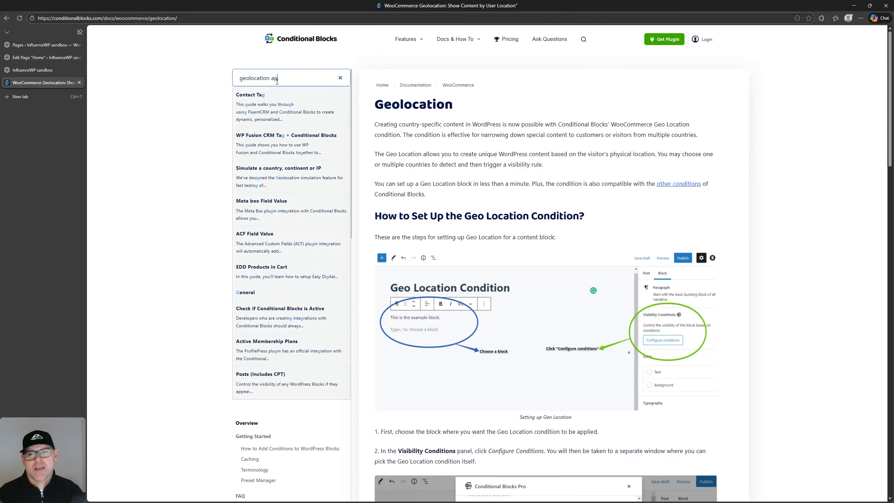
type("i")
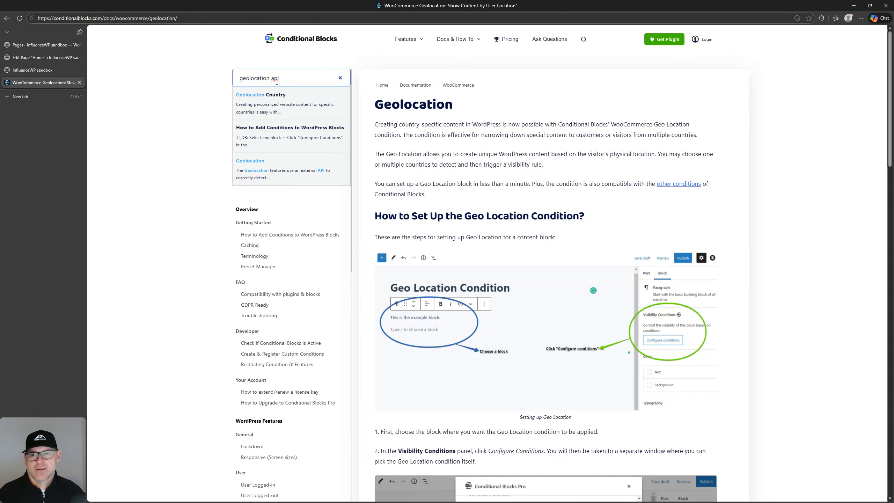
left_click(250, 160)
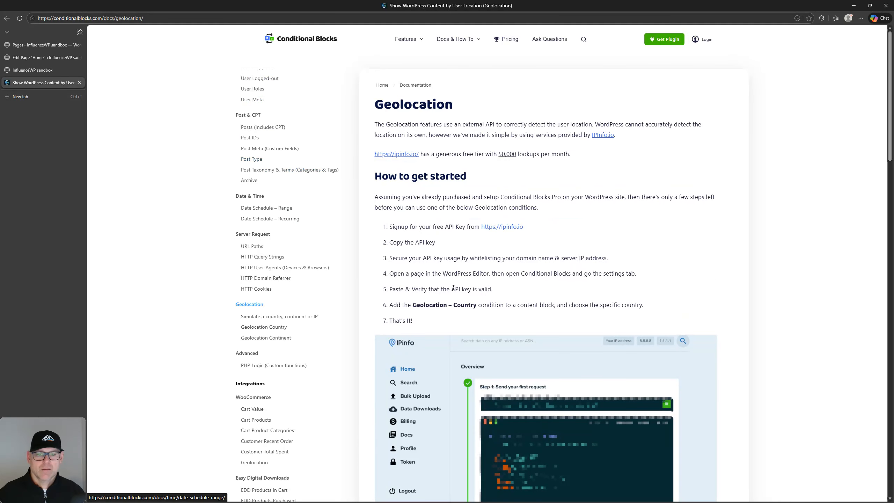
left_click(600, 138)
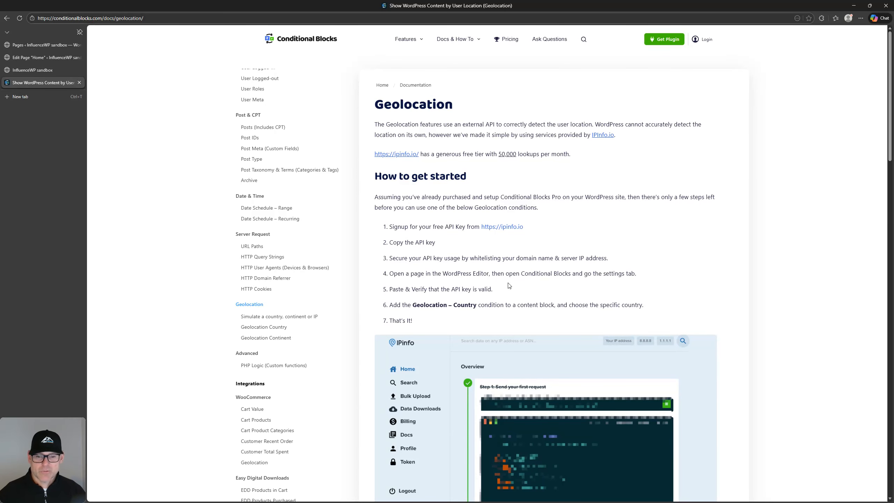
scroll(469, 256, "down", 1)
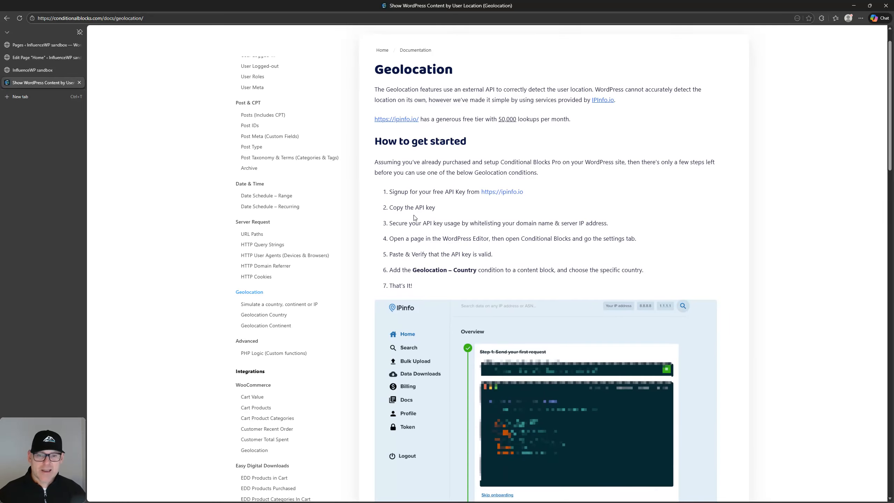
Return to the Home page editor, review the Geolocation Service and additional plugin settings, and close the Conditional Blocks Pro window.
left_click(55, 58)
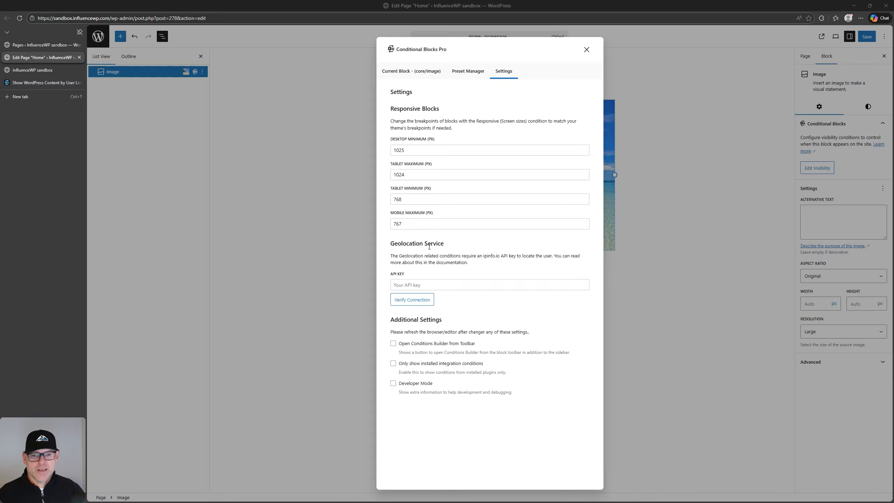
left_click(415, 300)
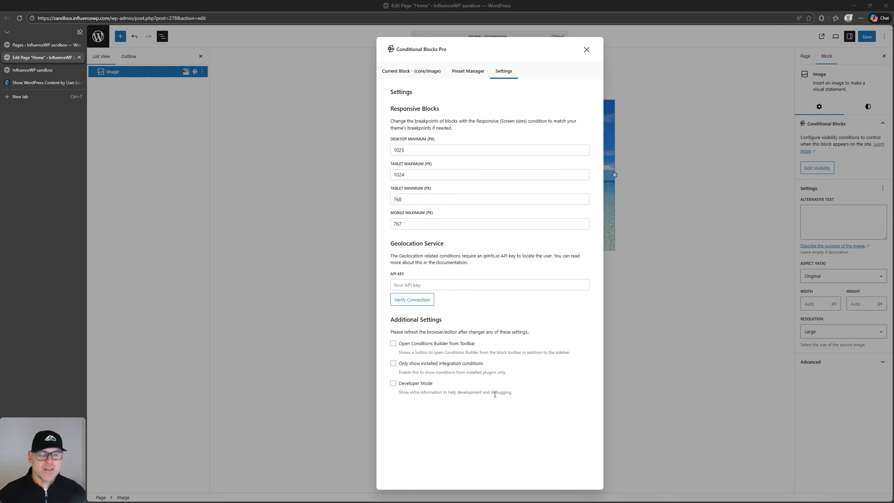
left_click(468, 72)
left_click(415, 72)
left_click(586, 50)
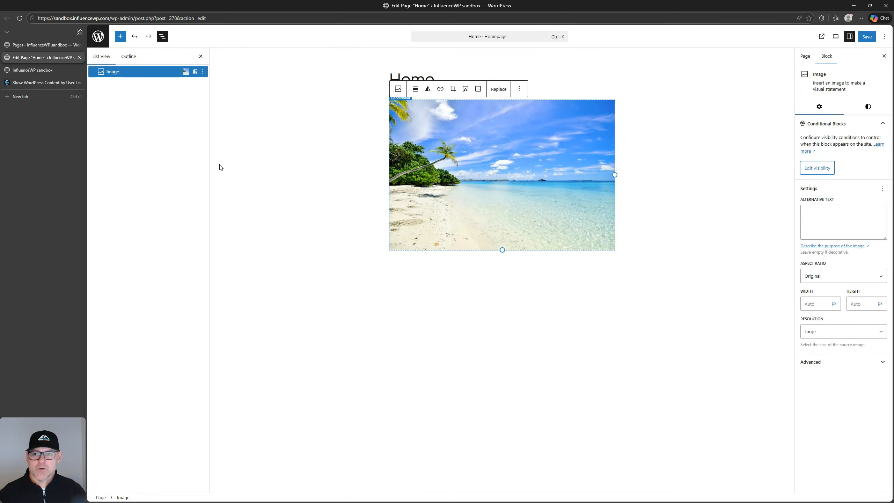
Switch back to the Geolocation documentation and go to the Conditional Blocks website's homepage.
left_click(36, 83)
scroll(281, 155, "up", 10)
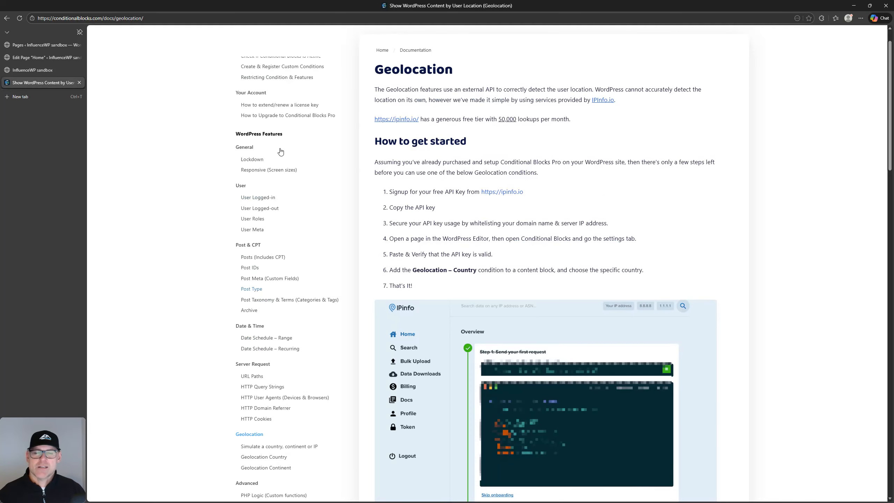
left_click(289, 40)
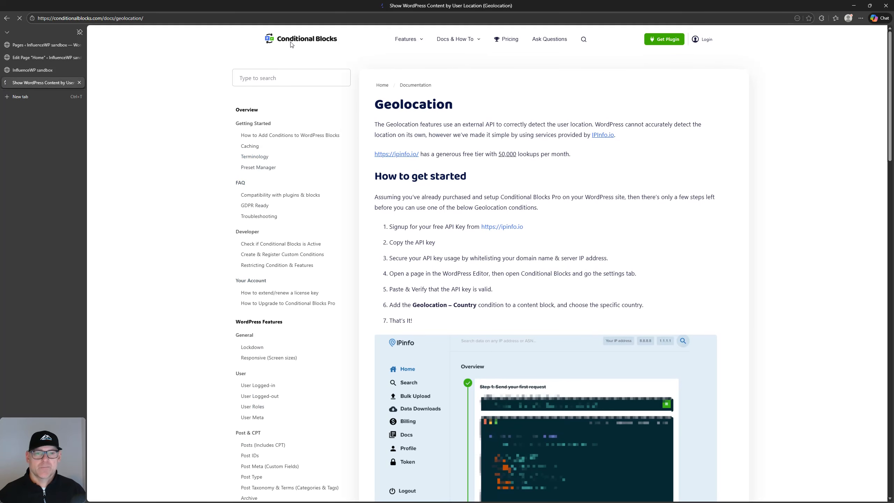